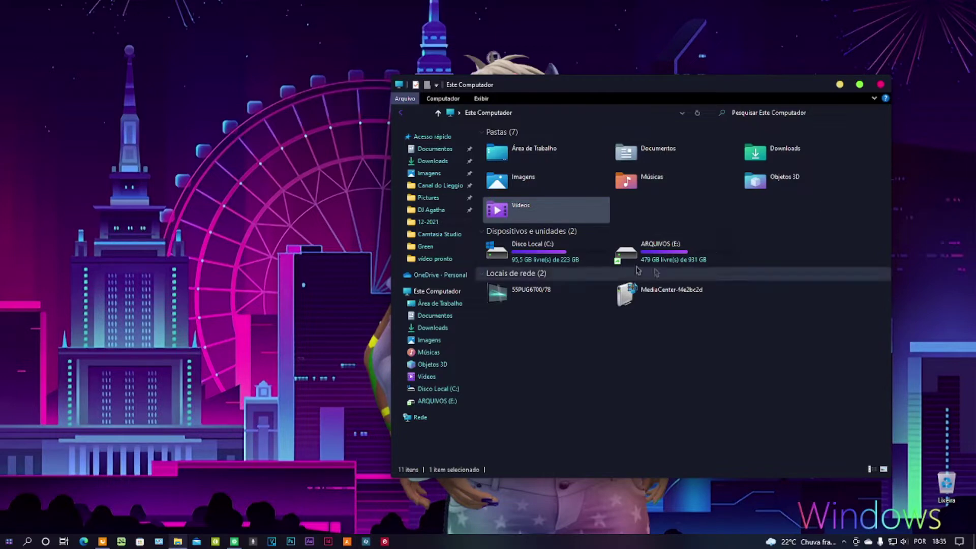
- Switch to Firefox and view the UltraUXThemePatcher setup screenshot that is already open
{"action": "left_click", "coordinate": [9, 541]}
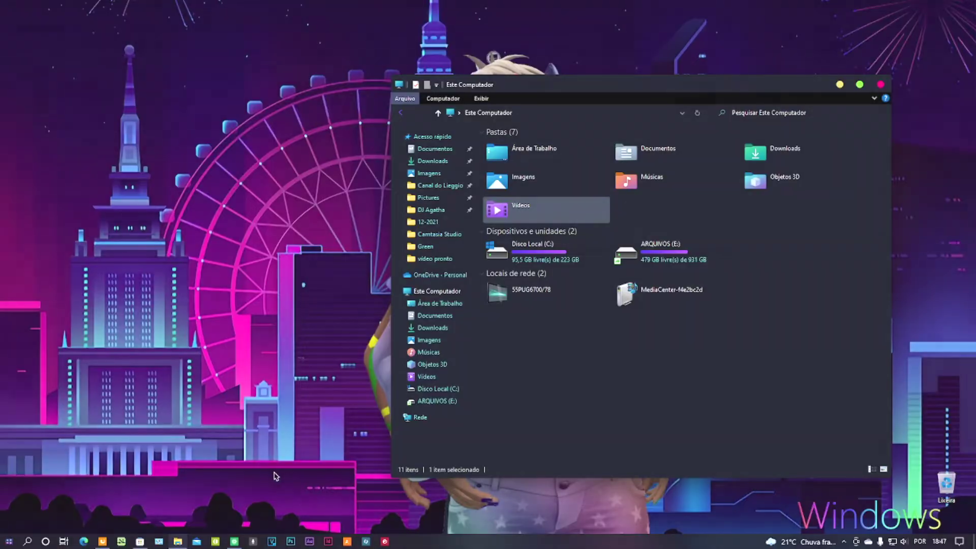
{"action": "mouse_move", "coordinate": [103, 542]}
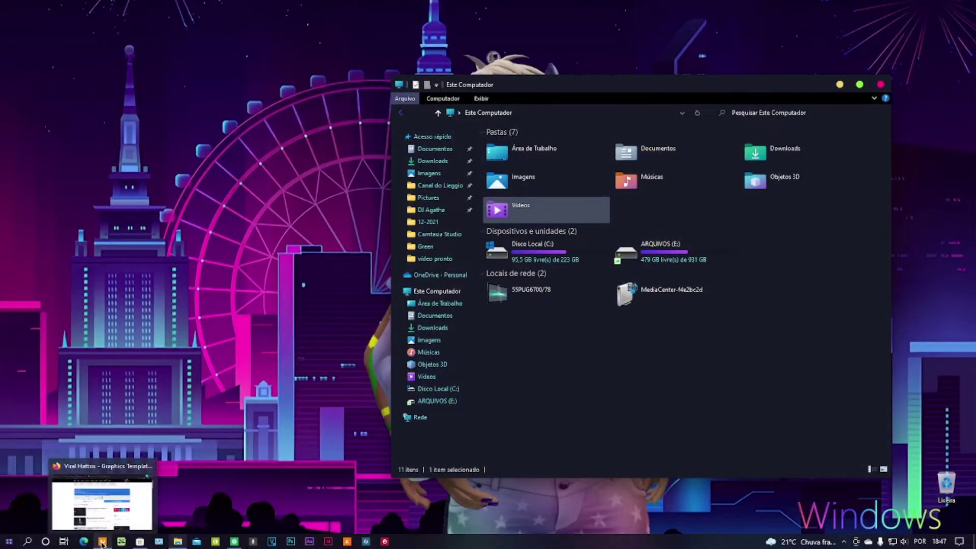
{"action": "left_click", "coordinate": [102, 542]}
{"action": "left_click", "coordinate": [482, 10]}
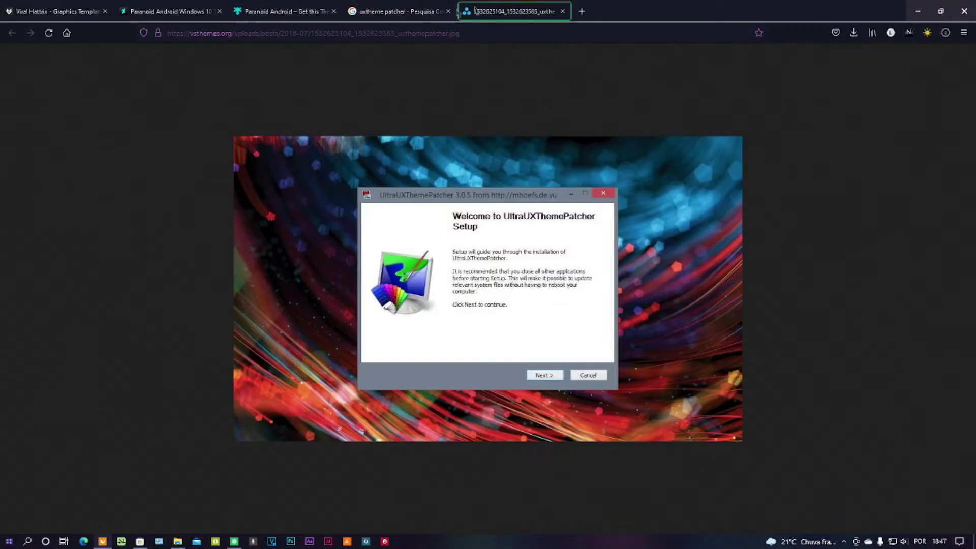
- Extend the existing Google search to "uxtheme patcher windows 10" and run it
{"action": "left_click", "coordinate": [413, 15]}
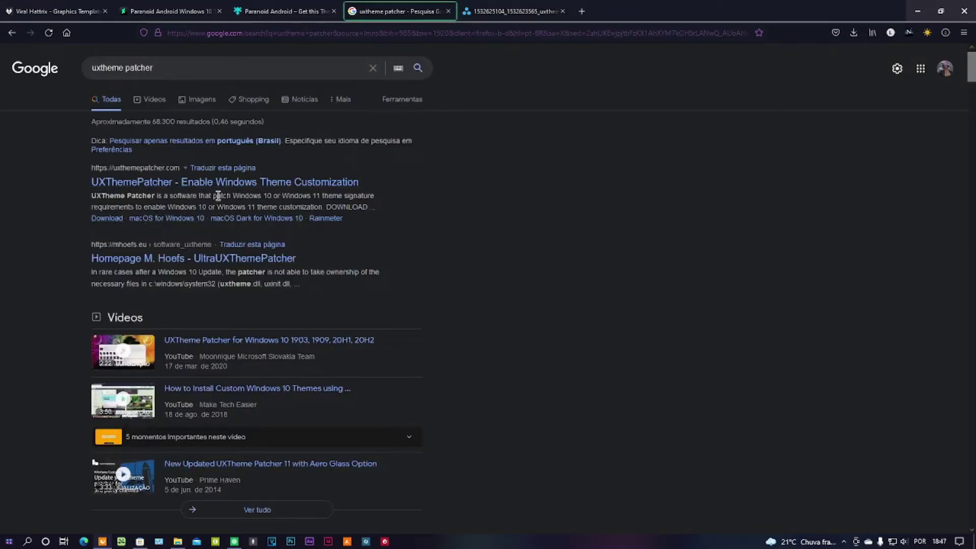
{"action": "left_click", "coordinate": [264, 67]}
{"action": "type", "text": "her windows 10"}
{"action": "key", "text": "Return"}
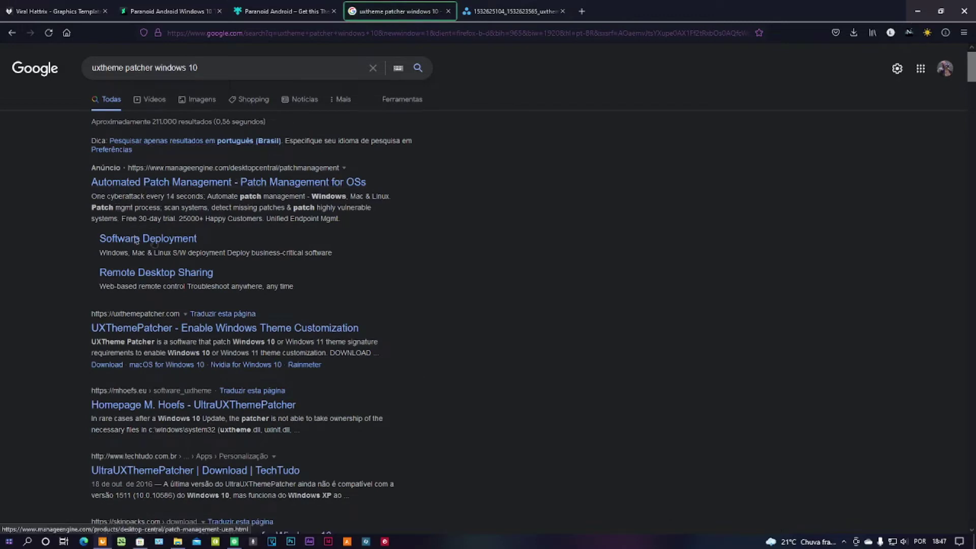
- Open the UXThemePatcher website from the search results and look over its home page
{"action": "left_click", "coordinate": [186, 329]}
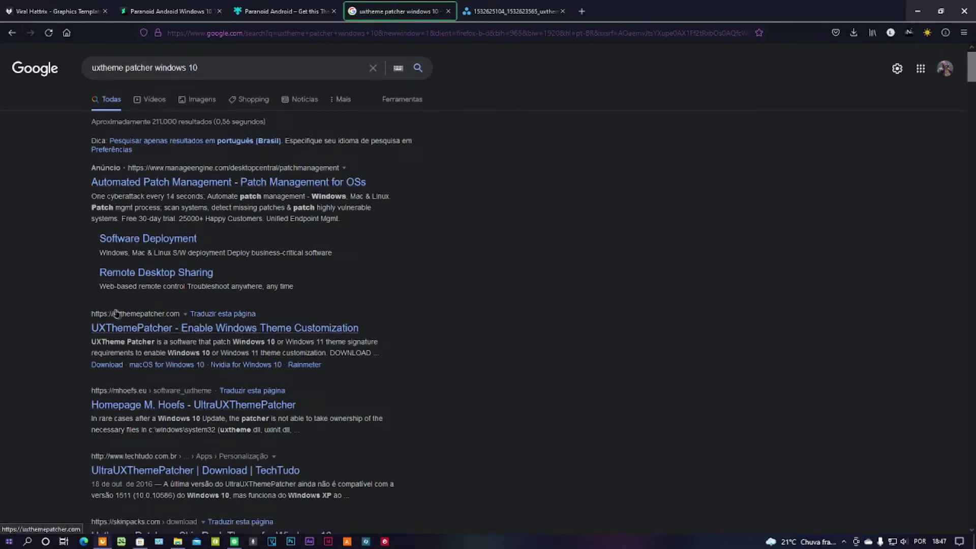
{"action": "left_click", "coordinate": [192, 334]}
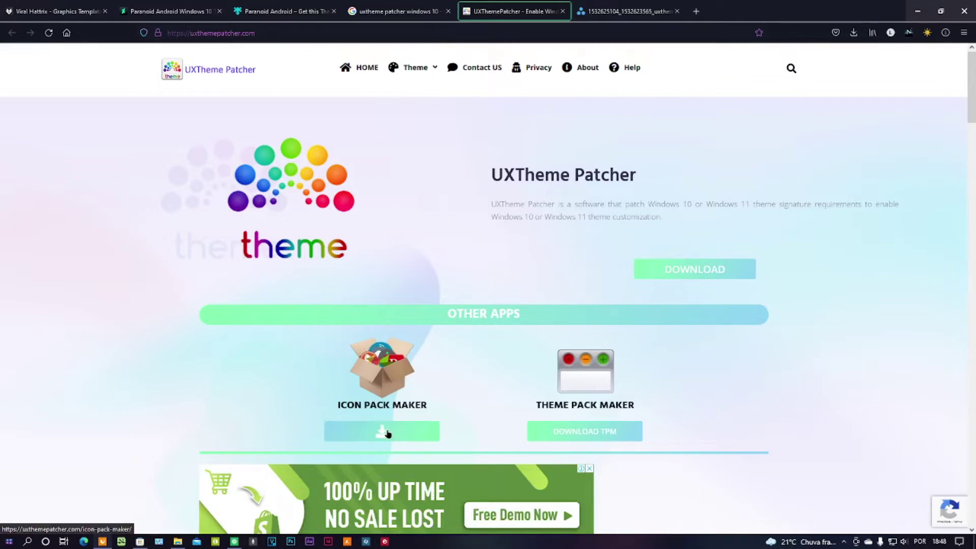
{"action": "scroll", "coordinate": [350, 392], "scroll_direction": "down", "scroll_amount": 5}
{"action": "scroll", "coordinate": [350, 392], "scroll_direction": "up", "scroll_amount": 5}
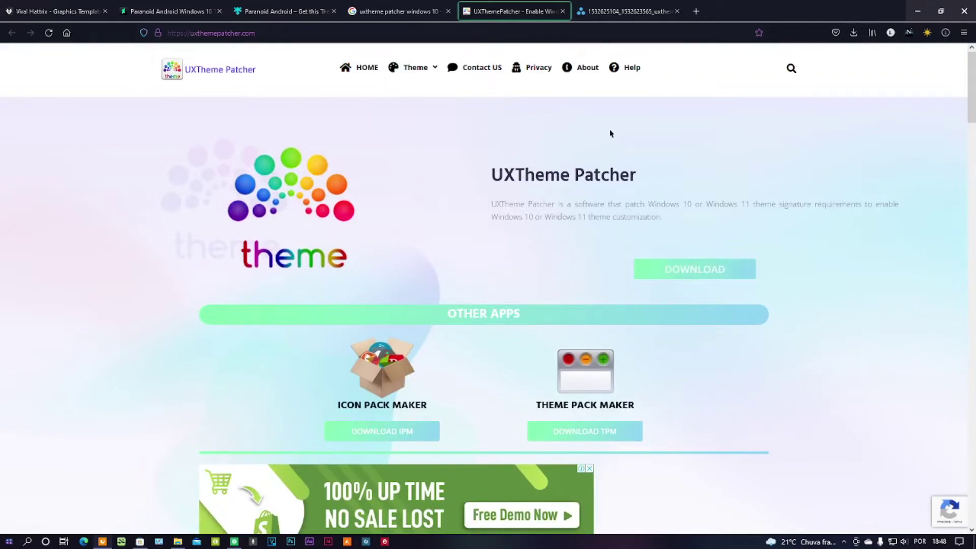
- Close the browser tab with the UltraUXThemePatcher setup screenshot
{"action": "left_click", "coordinate": [645, 14]}
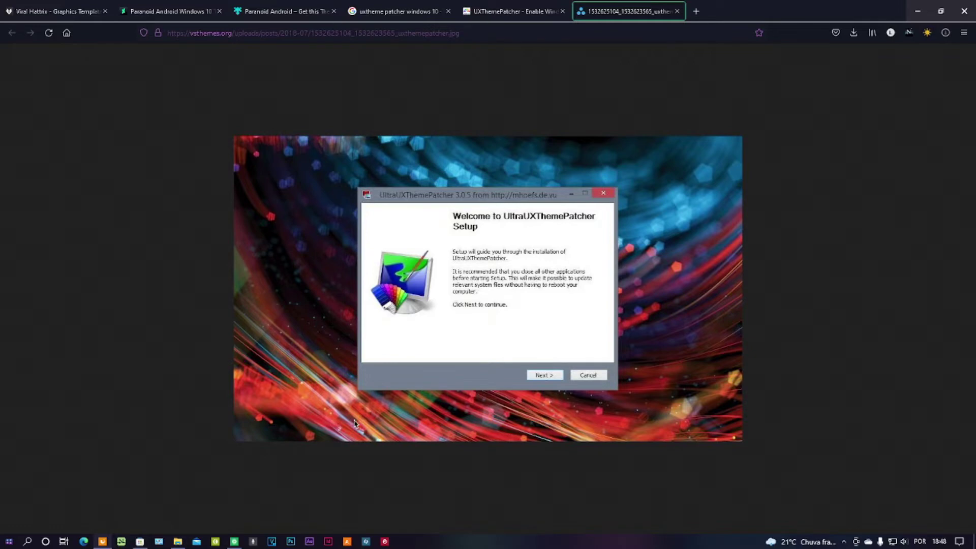
{"action": "left_click", "coordinate": [677, 12]}
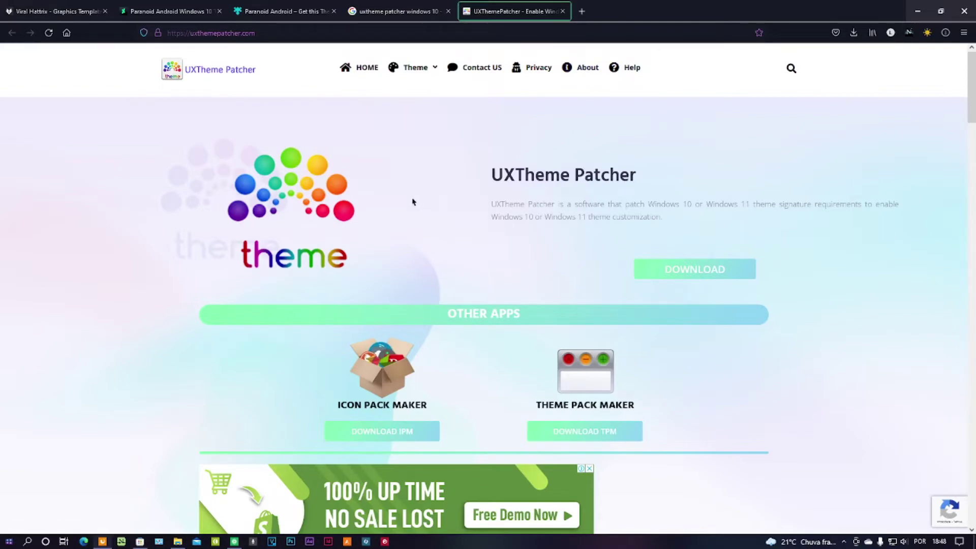
- Browse the list of Windows 10 desktop themes on the Viral Hattrix site
{"action": "left_click", "coordinate": [53, 8]}
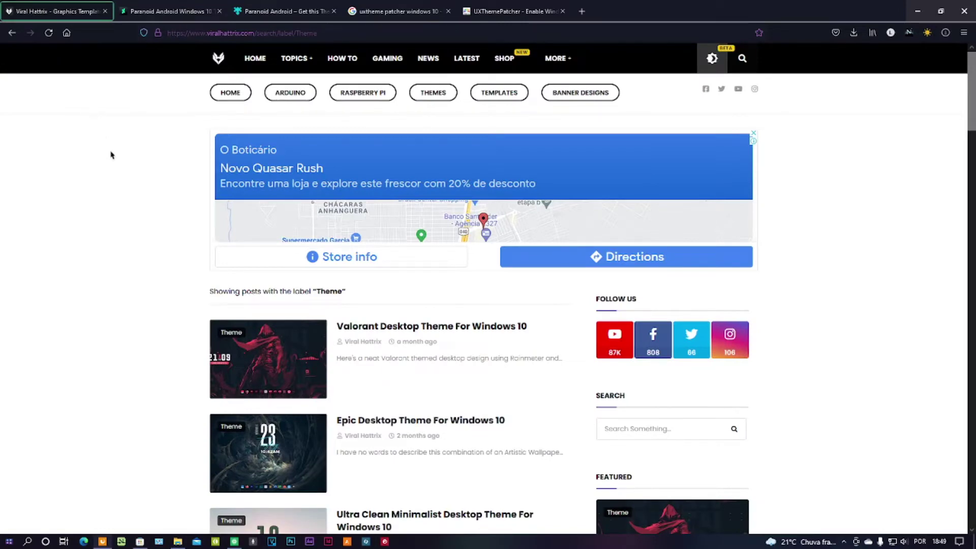
{"action": "scroll", "coordinate": [118, 151], "scroll_direction": "down", "scroll_amount": 2}
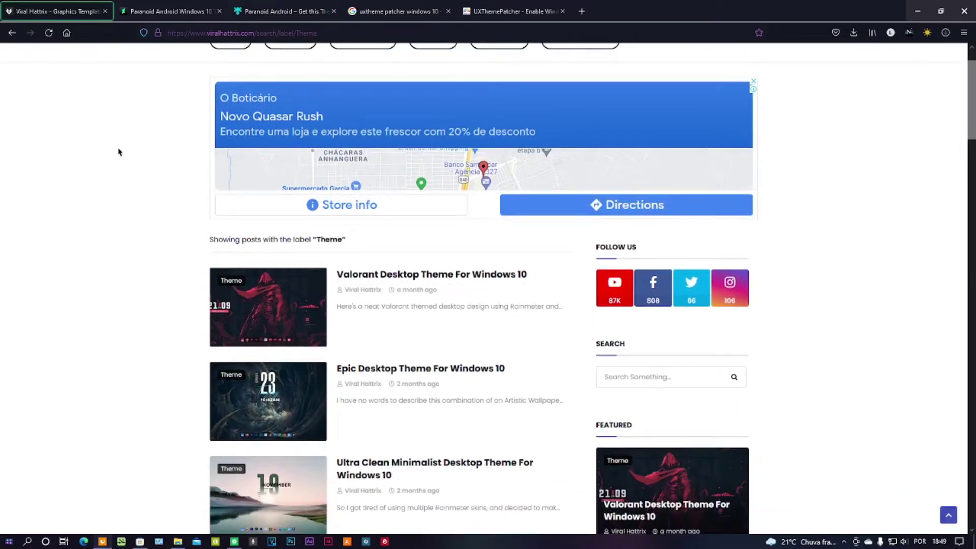
{"action": "scroll", "coordinate": [118, 152], "scroll_direction": "down", "scroll_amount": 2}
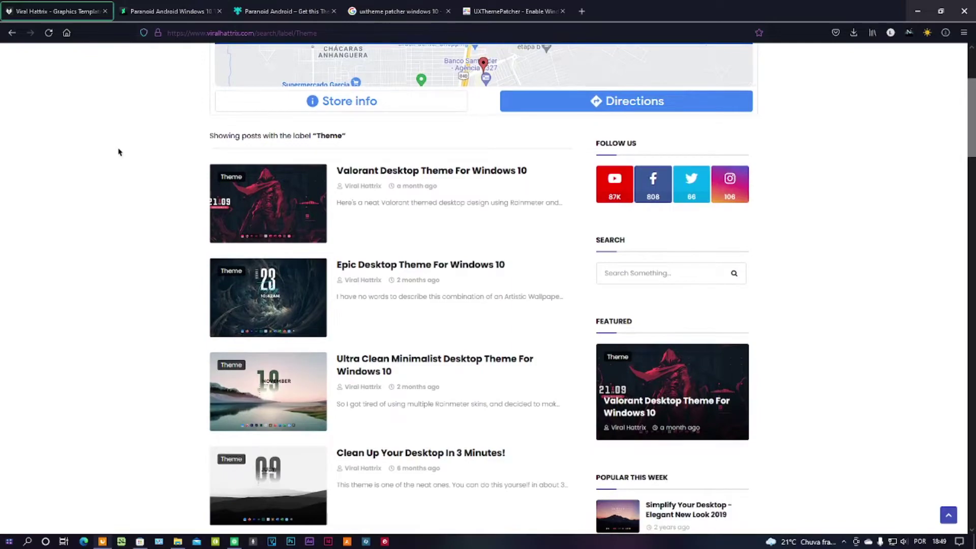
{"action": "scroll", "coordinate": [118, 152], "scroll_direction": "down", "scroll_amount": 2}
{"action": "scroll", "coordinate": [118, 152], "scroll_direction": "down", "scroll_amount": 3}
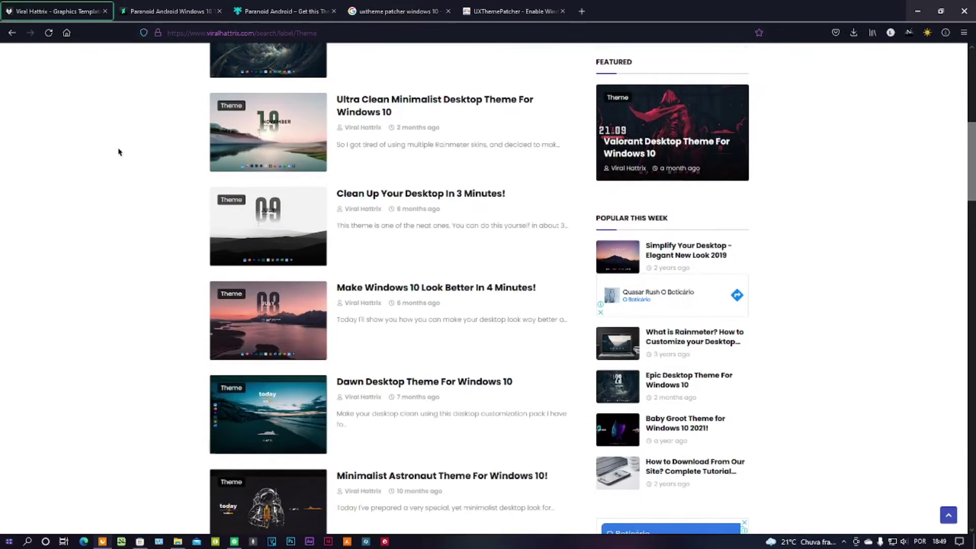
{"action": "scroll", "coordinate": [118, 152], "scroll_direction": "down", "scroll_amount": 3}
{"action": "scroll", "coordinate": [118, 151], "scroll_direction": "down", "scroll_amount": 2}
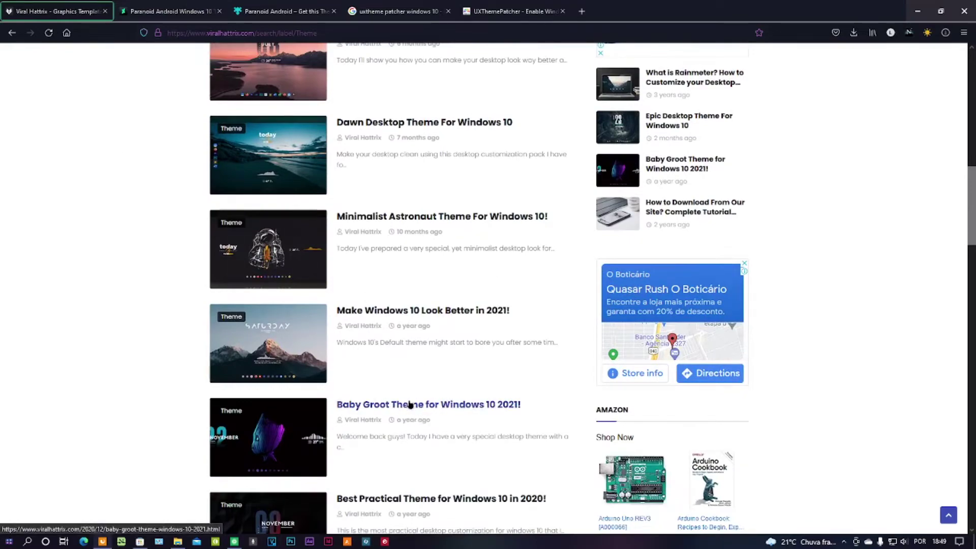
{"action": "scroll", "coordinate": [486, 405], "scroll_direction": "down", "scroll_amount": 3}
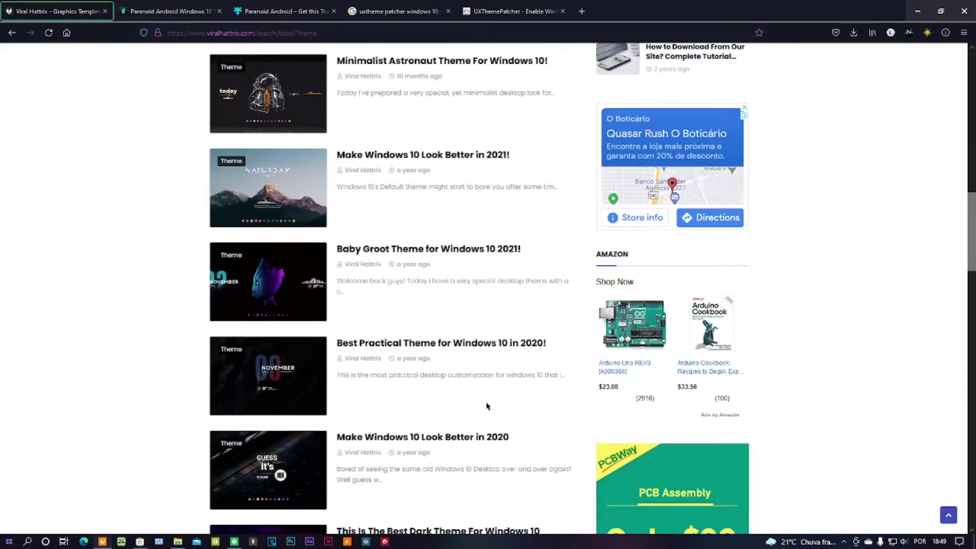
{"action": "scroll", "coordinate": [401, 294], "scroll_direction": "down", "scroll_amount": 4}
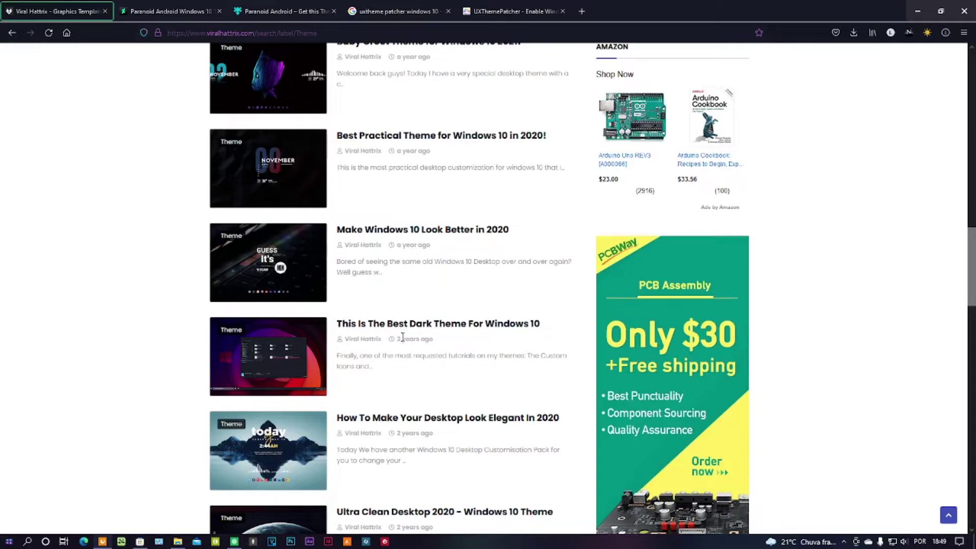
{"action": "scroll", "coordinate": [403, 337], "scroll_direction": "down", "scroll_amount": 8}
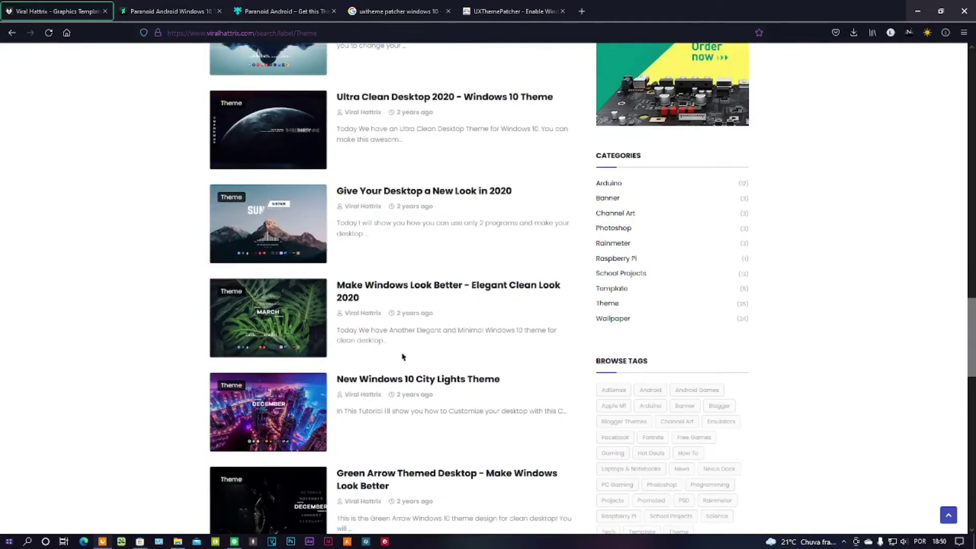
{"action": "scroll", "coordinate": [399, 354], "scroll_direction": "down", "scroll_amount": 10}
{"action": "scroll", "coordinate": [402, 356], "scroll_direction": "down", "scroll_amount": 5}
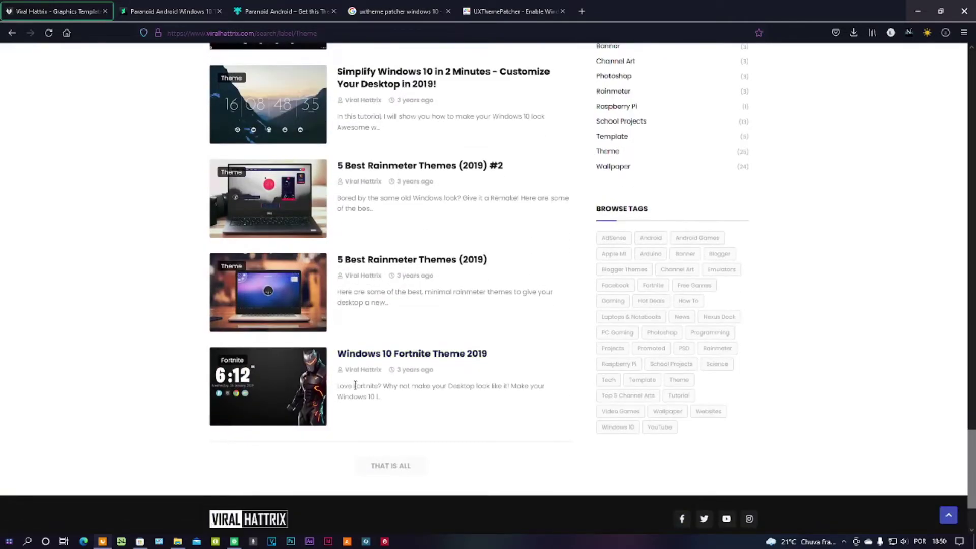
{"action": "scroll", "coordinate": [354, 385], "scroll_direction": "up", "scroll_amount": 15}
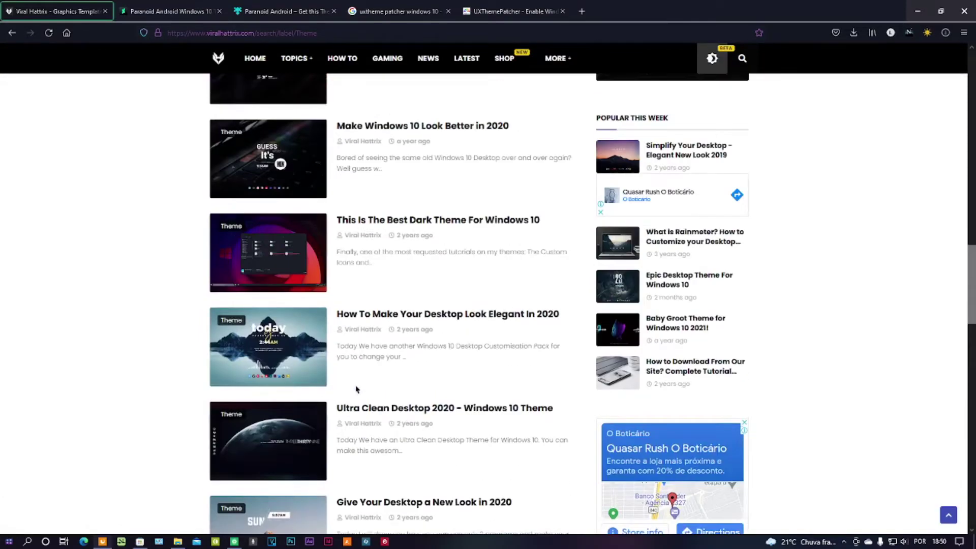
{"action": "scroll", "coordinate": [356, 389], "scroll_direction": "up", "scroll_amount": 5}
{"action": "scroll", "coordinate": [356, 389], "scroll_direction": "up", "scroll_amount": 5}
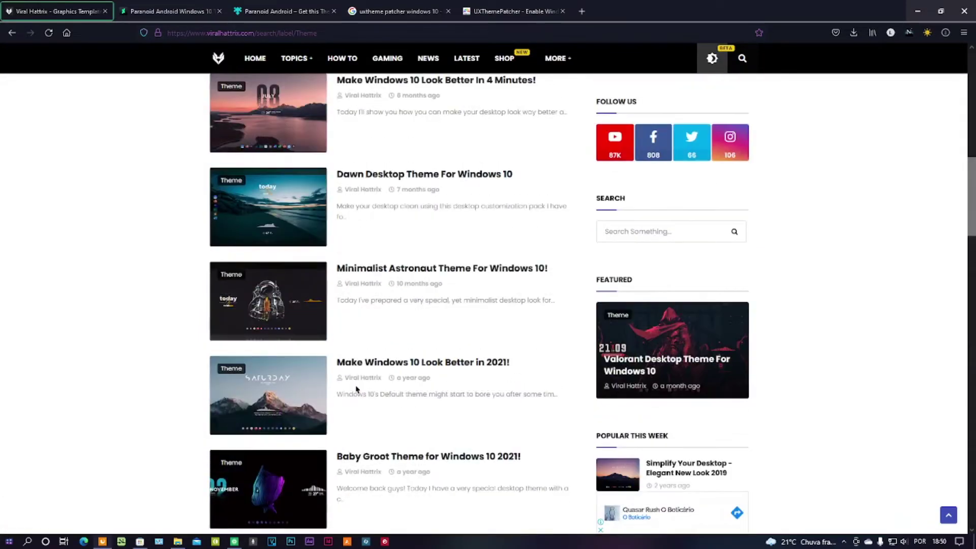
- Open the "Baby Groot Theme for Windows 10 2021!" post and look through its content
{"action": "left_click", "coordinate": [387, 456]}
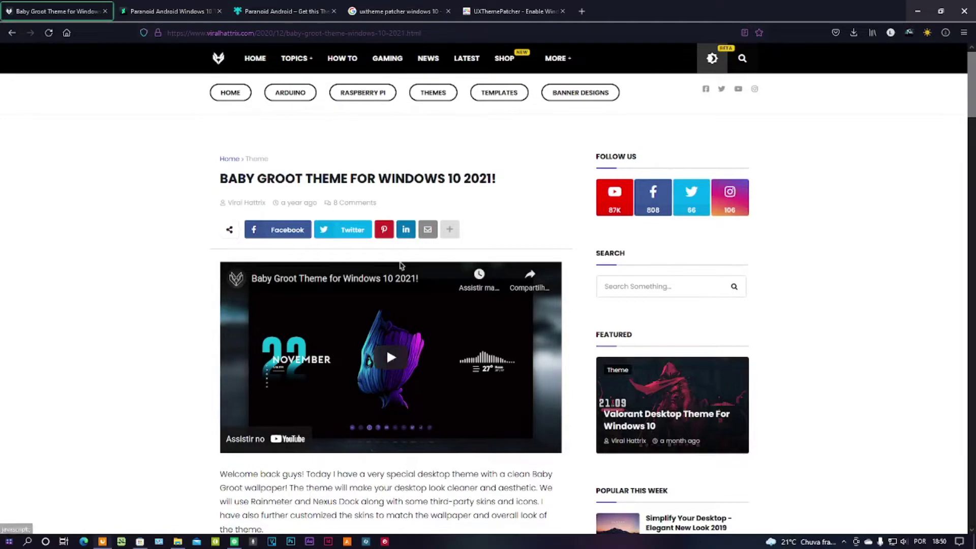
{"action": "scroll", "coordinate": [330, 343], "scroll_direction": "down", "scroll_amount": 1}
{"action": "scroll", "coordinate": [331, 343], "scroll_direction": "down", "scroll_amount": 4}
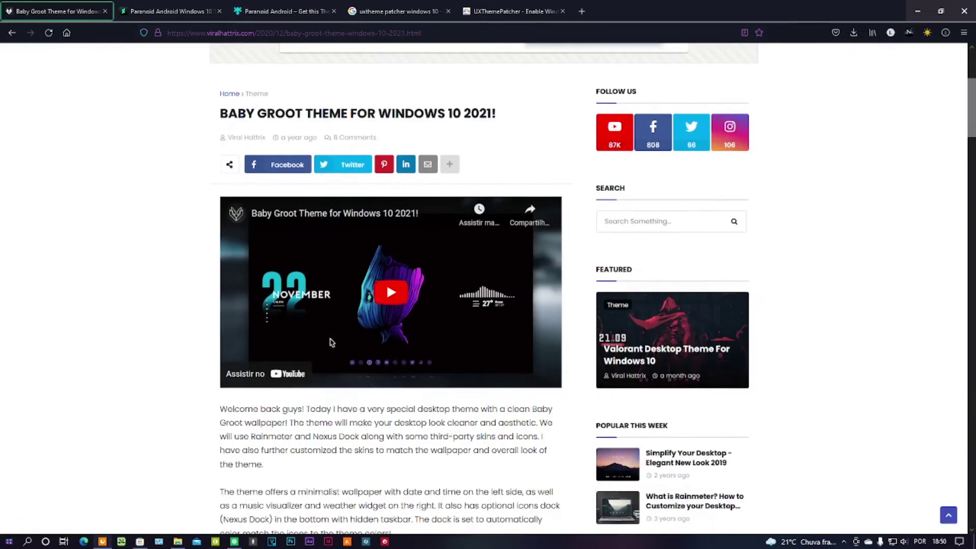
{"action": "scroll", "coordinate": [330, 343], "scroll_direction": "down", "scroll_amount": 4}
{"action": "scroll", "coordinate": [330, 339], "scroll_direction": "down", "scroll_amount": 10}
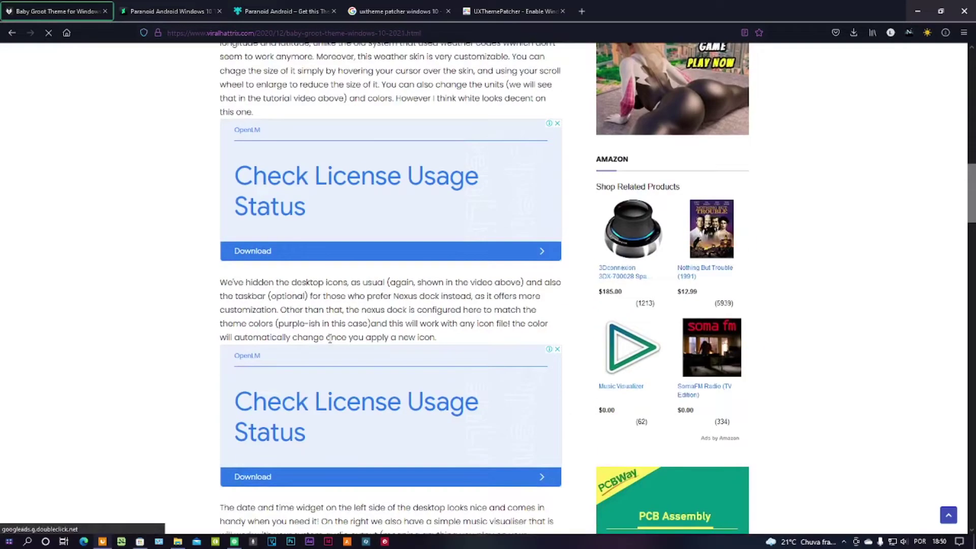
{"action": "scroll", "coordinate": [330, 341], "scroll_direction": "down", "scroll_amount": 4}
{"action": "scroll", "coordinate": [331, 342], "scroll_direction": "up", "scroll_amount": 4}
{"action": "scroll", "coordinate": [330, 343], "scroll_direction": "up", "scroll_amount": 15}
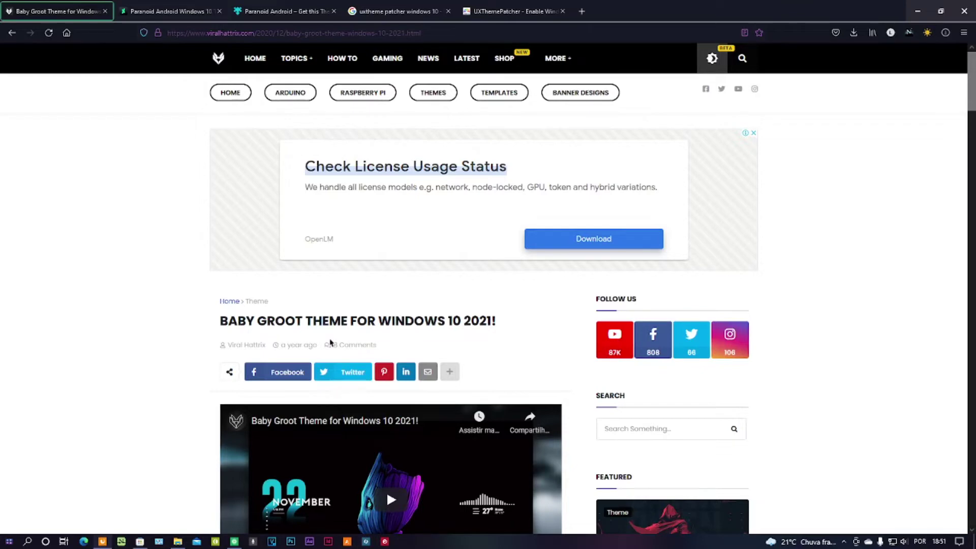
{"action": "scroll", "coordinate": [330, 344], "scroll_direction": "down", "scroll_amount": 4}
{"action": "scroll", "coordinate": [311, 274], "scroll_direction": "up", "scroll_amount": 4}
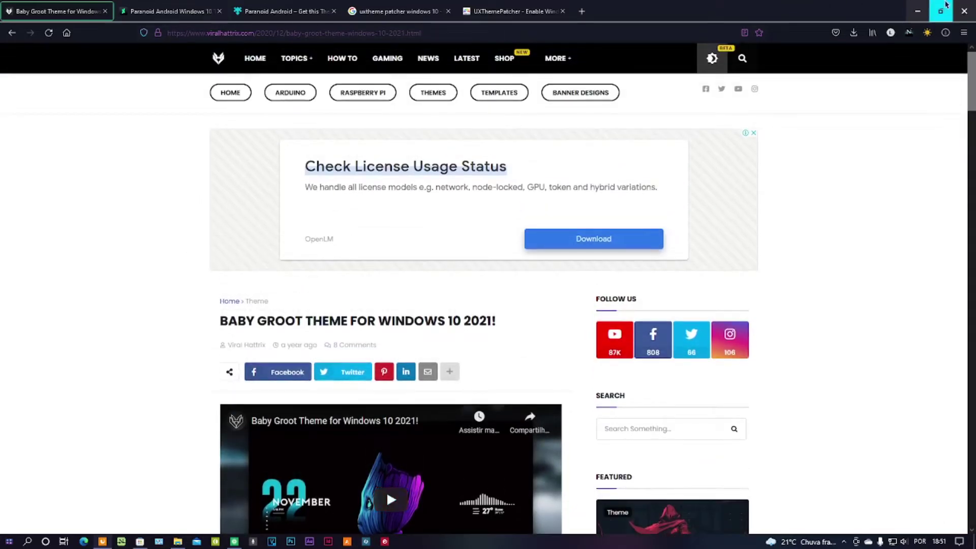
- Switch to File Explorer, open the Temas folder under Sistemas Operacionais > Windows 10 on ARQUIVOS (E:), and reposition the window
{"action": "left_click", "coordinate": [924, 9]}
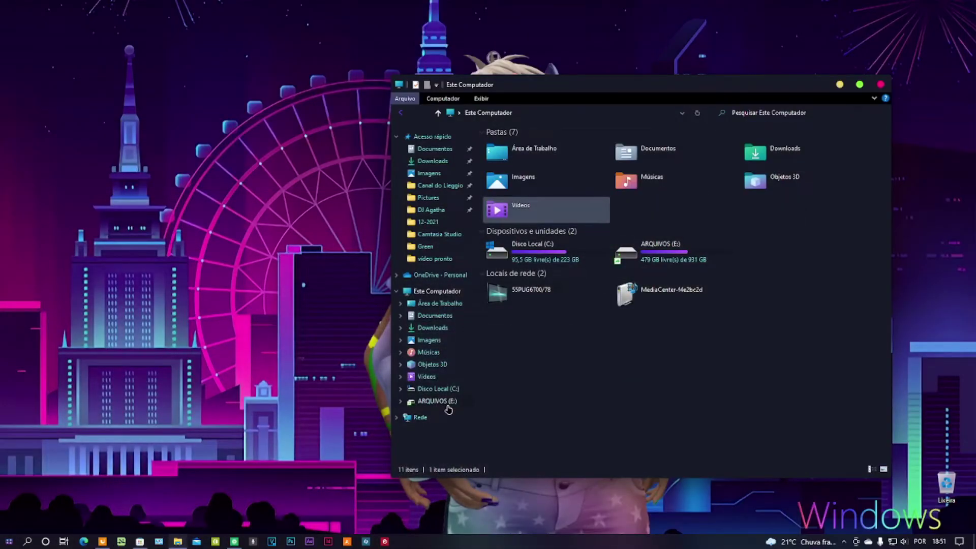
{"action": "left_click", "coordinate": [447, 405]}
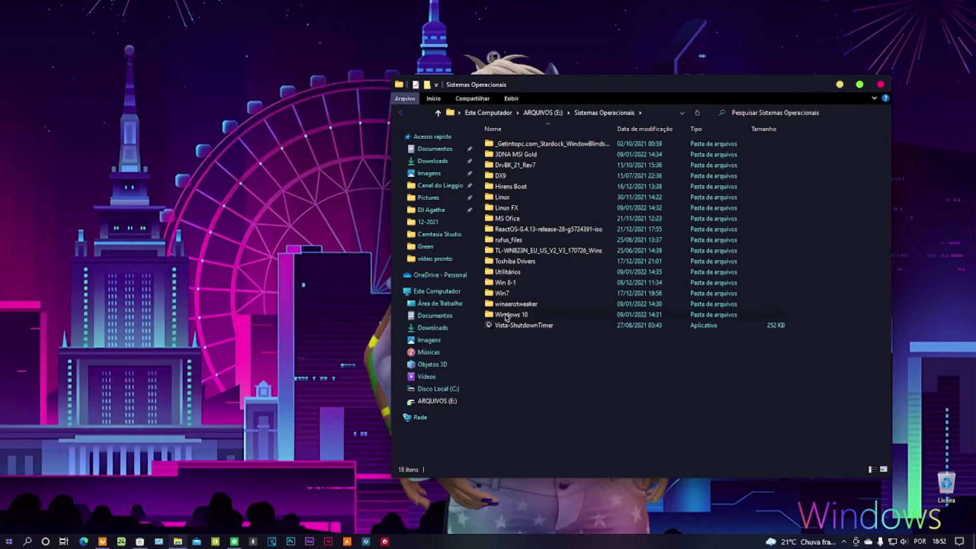
{"action": "double_click", "coordinate": [507, 314]}
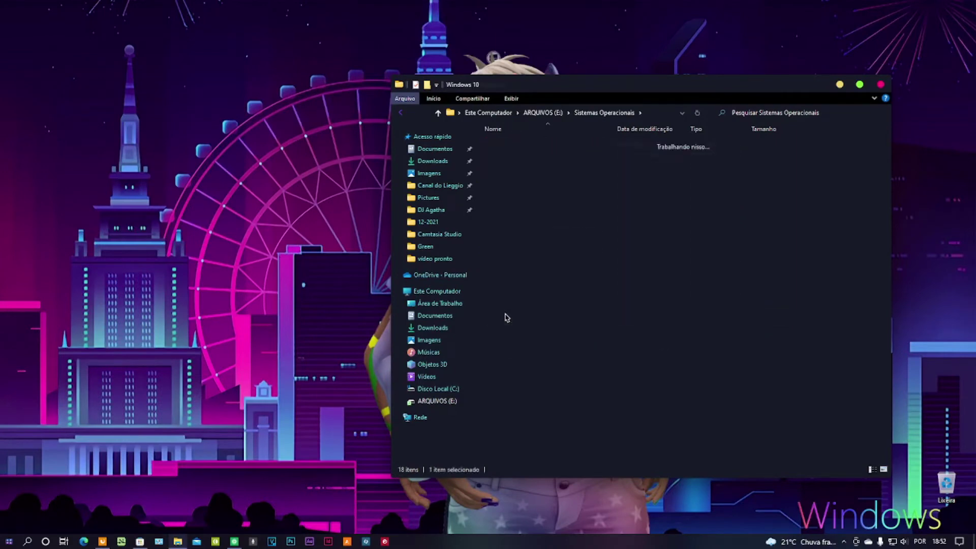
{"action": "double_click", "coordinate": [508, 144]}
{"action": "left_click_drag", "start_coordinate": [562, 91], "coordinate": [426, 151]}
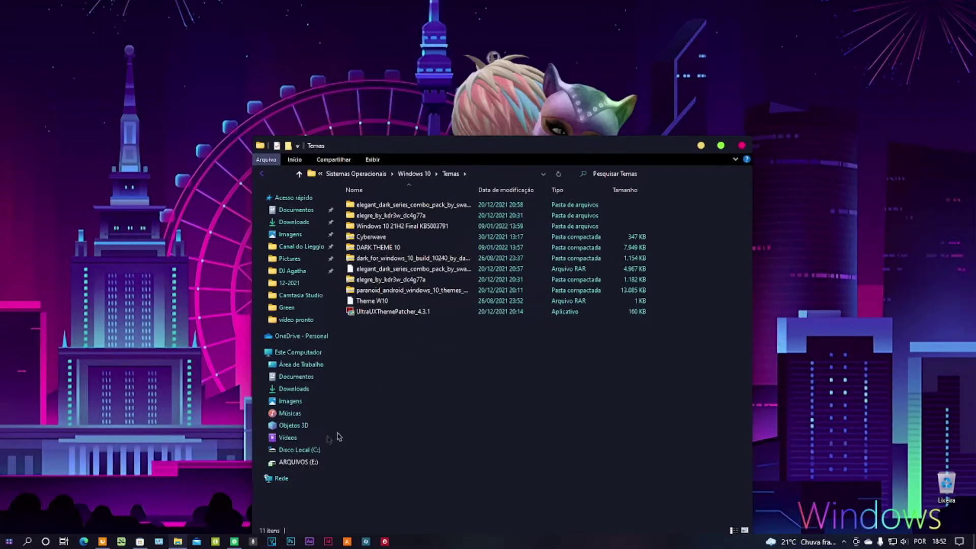
- Switch to Firefox and go back from the Baby Groot post to the beginning of the Viral Hattrix theme list
{"action": "left_click", "coordinate": [104, 545]}
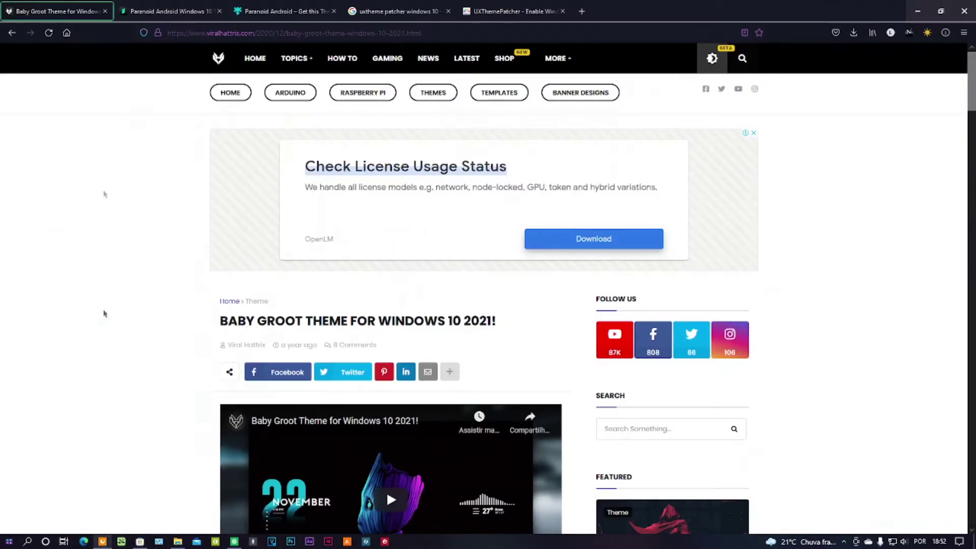
{"action": "left_click", "coordinate": [161, 10]}
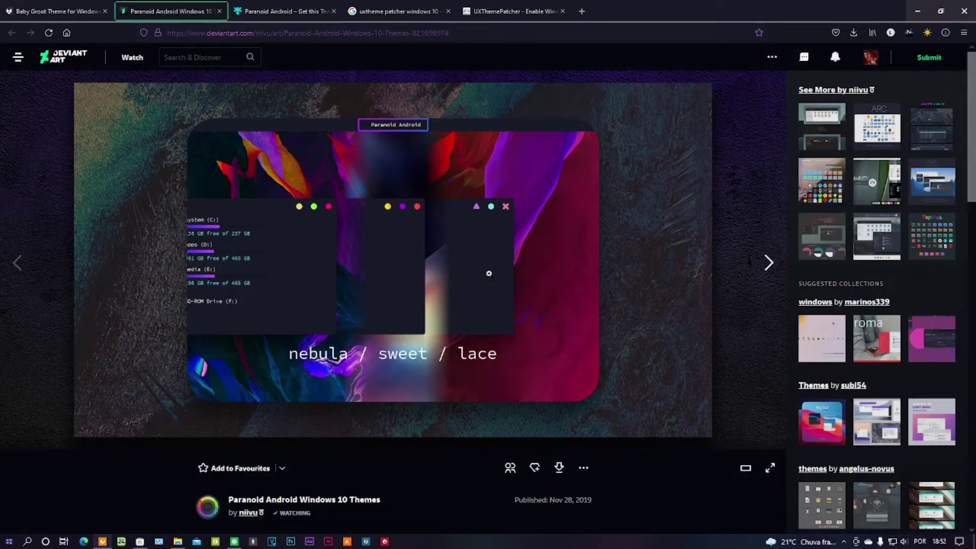
{"action": "key", "text": "ctrl+shift+Tab"}
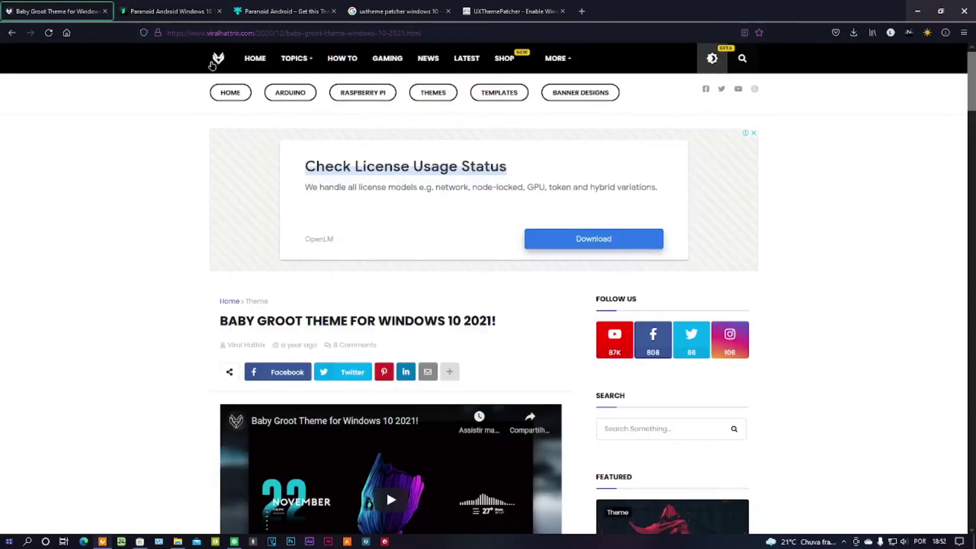
{"action": "left_click", "coordinate": [12, 32]}
{"action": "scroll", "coordinate": [217, 131], "scroll_direction": "up", "scroll_amount": 10}
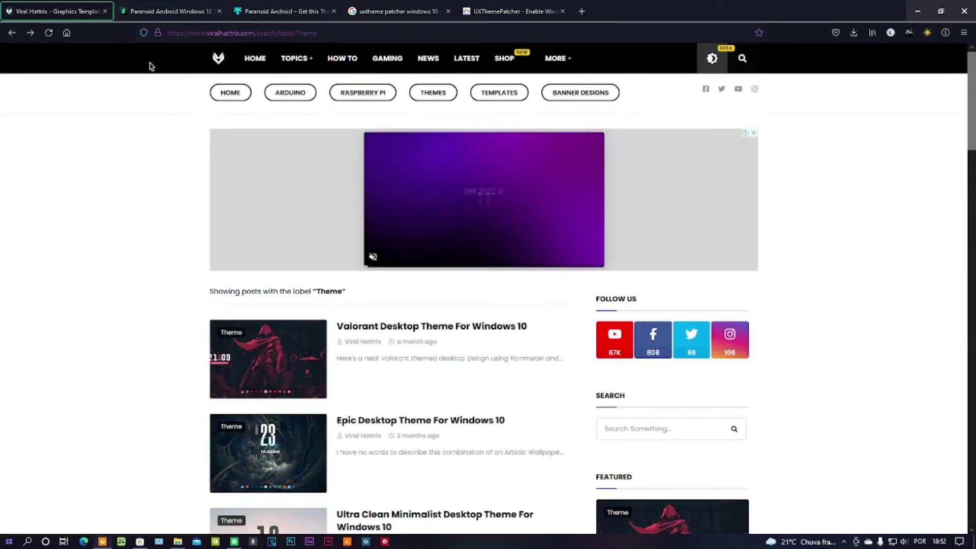
- Show the "Paranoid Android Windows 10 Themes" page on DeviantArt
{"action": "left_click", "coordinate": [165, 11]}
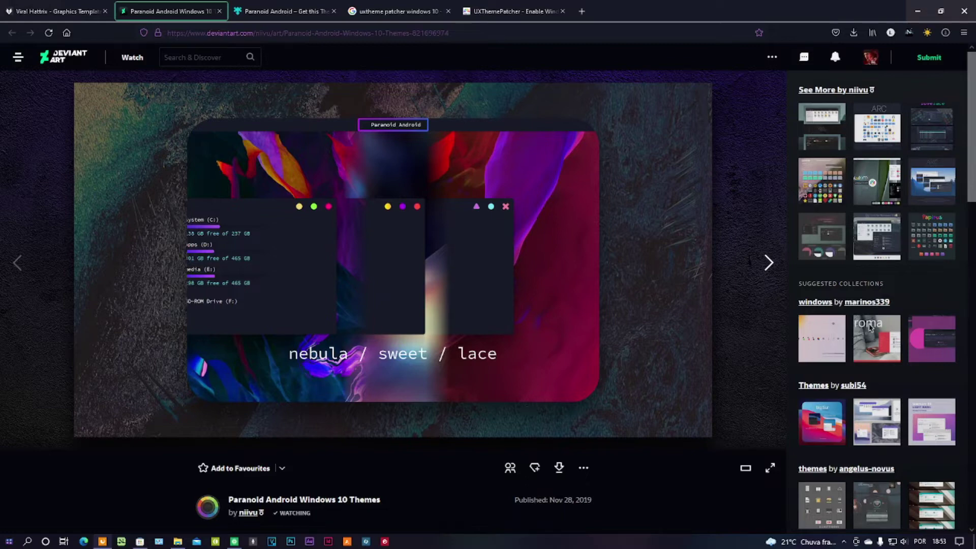
- Switch from Firefox to the Temas folder and show the 7-Zip extraction options for the elegre_by_kdr3w_dc4g77a archive without extracting it
{"action": "mouse_move", "coordinate": [930, 60]}
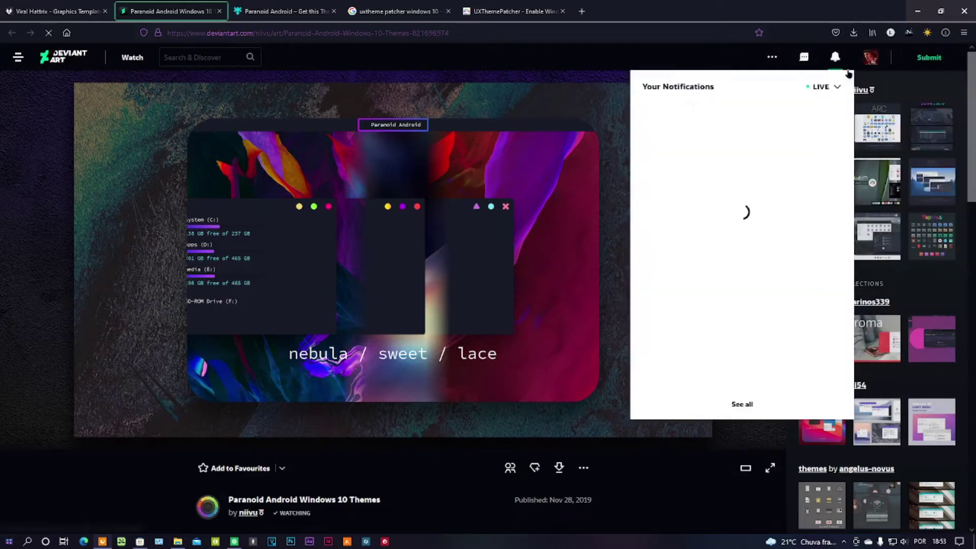
{"action": "mouse_move", "coordinate": [877, 69]}
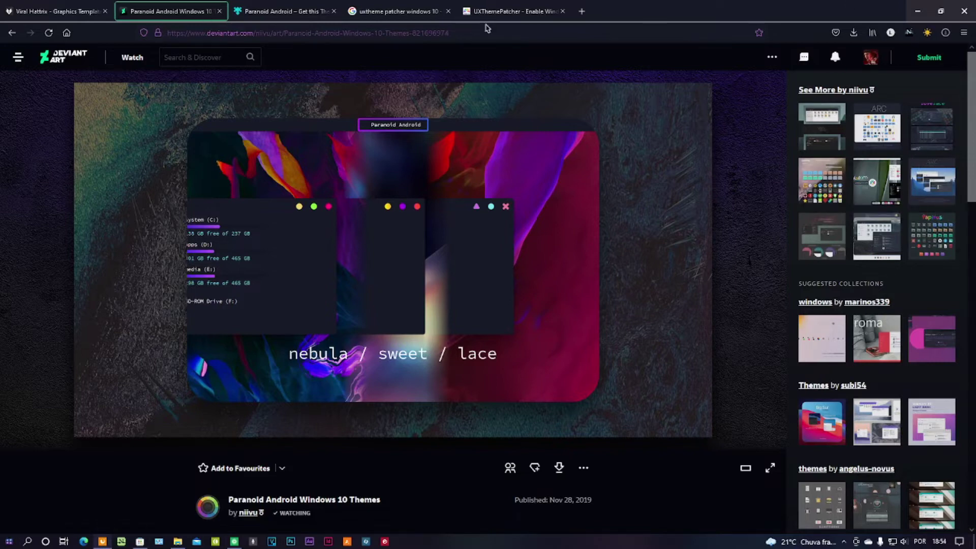
{"action": "left_click", "coordinate": [918, 15]}
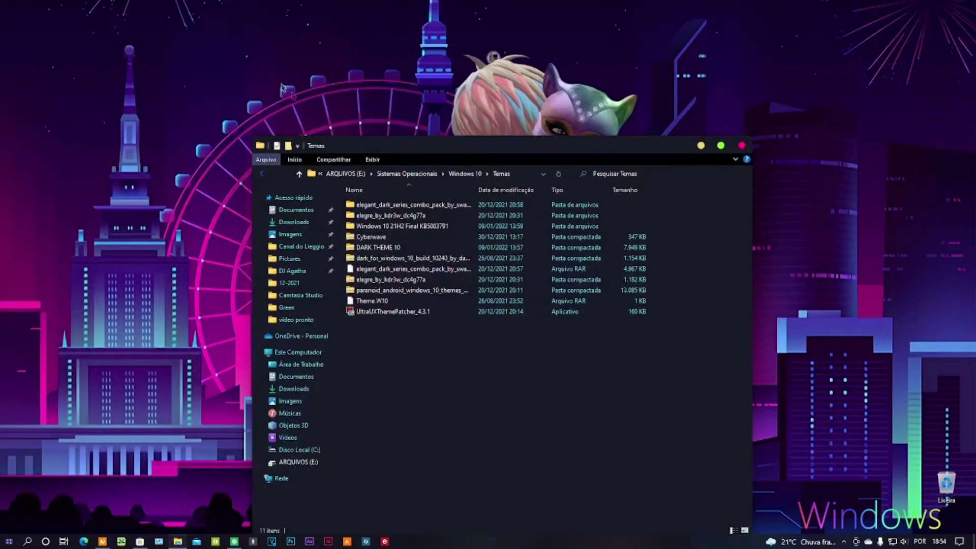
{"action": "mouse_move", "coordinate": [402, 281]}
{"action": "left_click", "coordinate": [367, 282]}
{"action": "right_click", "coordinate": [367, 281]}
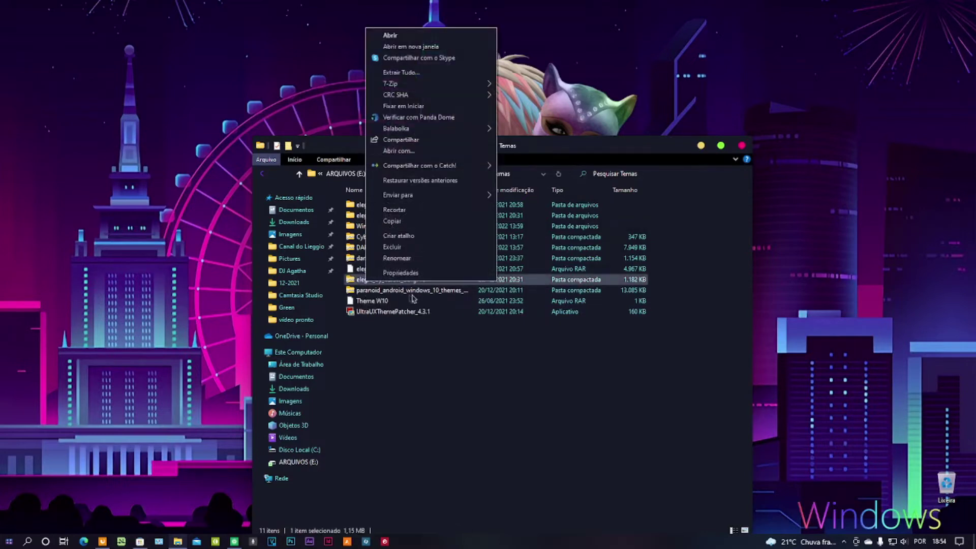
{"action": "mouse_move", "coordinate": [438, 84]}
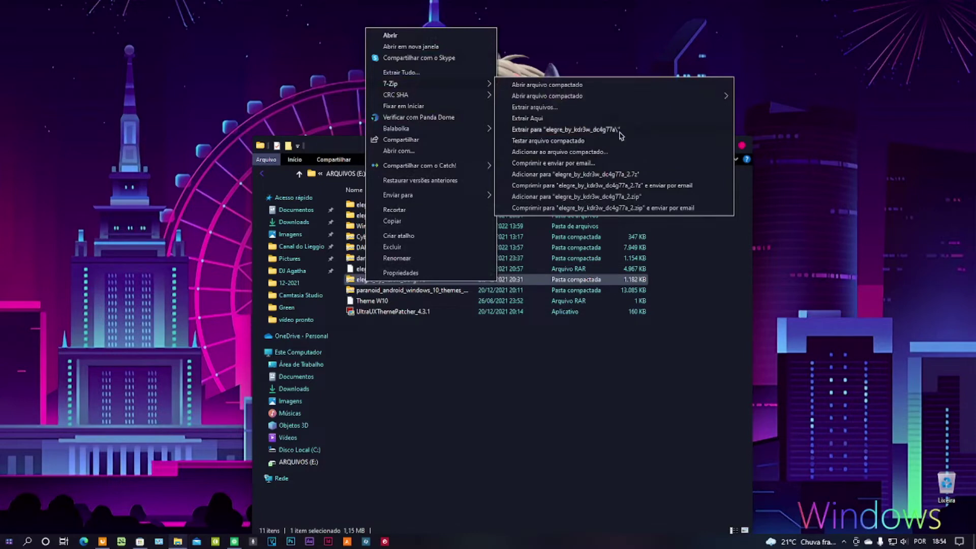
{"action": "left_click", "coordinate": [542, 422]}
{"action": "left_click", "coordinate": [543, 422]}
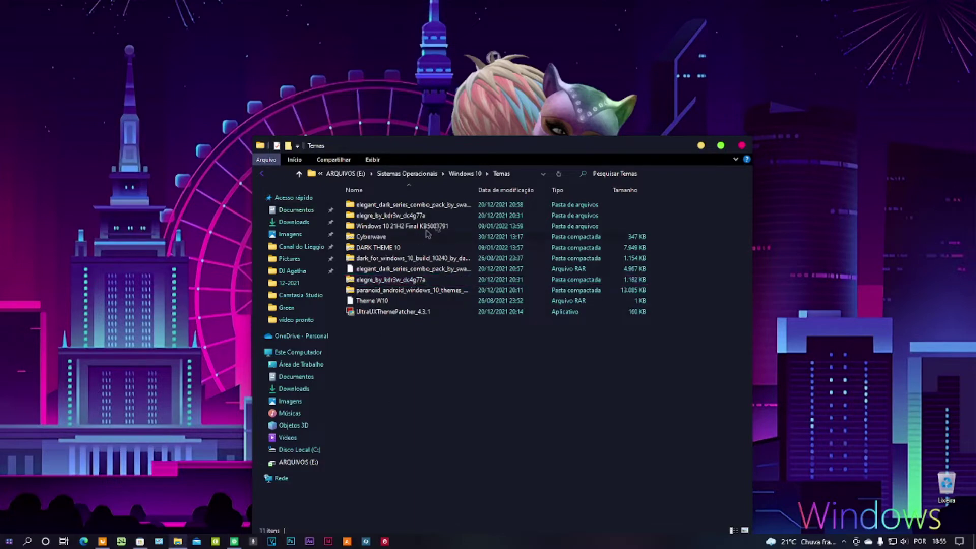
- Look inside the Cyberwave archive and return to the Temas folder
{"action": "mouse_move", "coordinate": [445, 217]}
{"action": "double_click", "coordinate": [384, 239]}
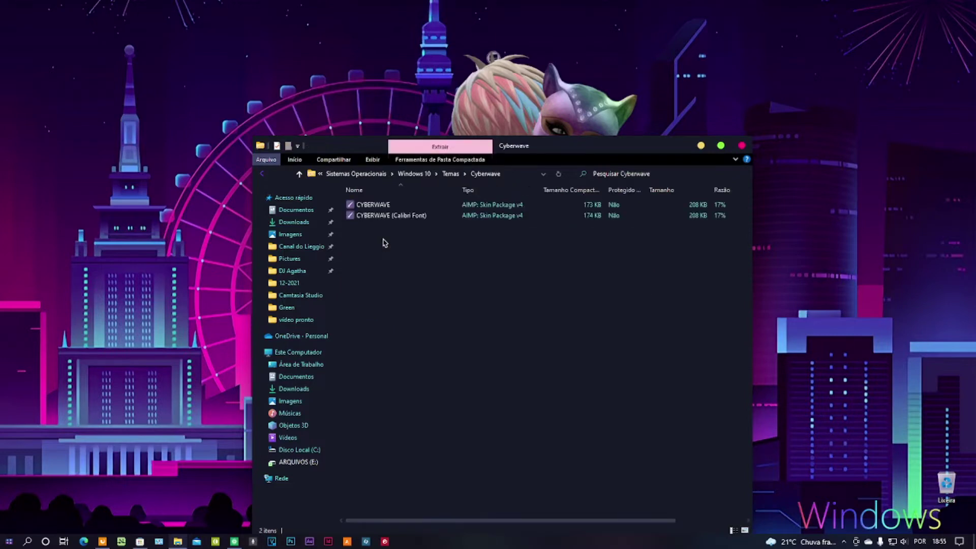
{"action": "left_click", "coordinate": [262, 174]}
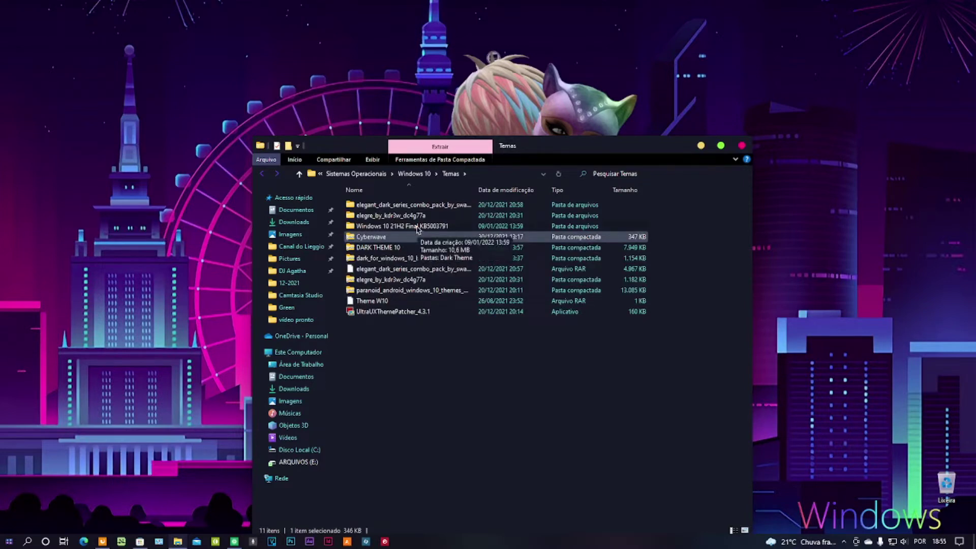
- Open the Theme Files folder inside Windows 10 21H2 Final KB5003791 > Dark Theme
{"action": "double_click", "coordinate": [417, 227]}
{"action": "left_click", "coordinate": [368, 207]}
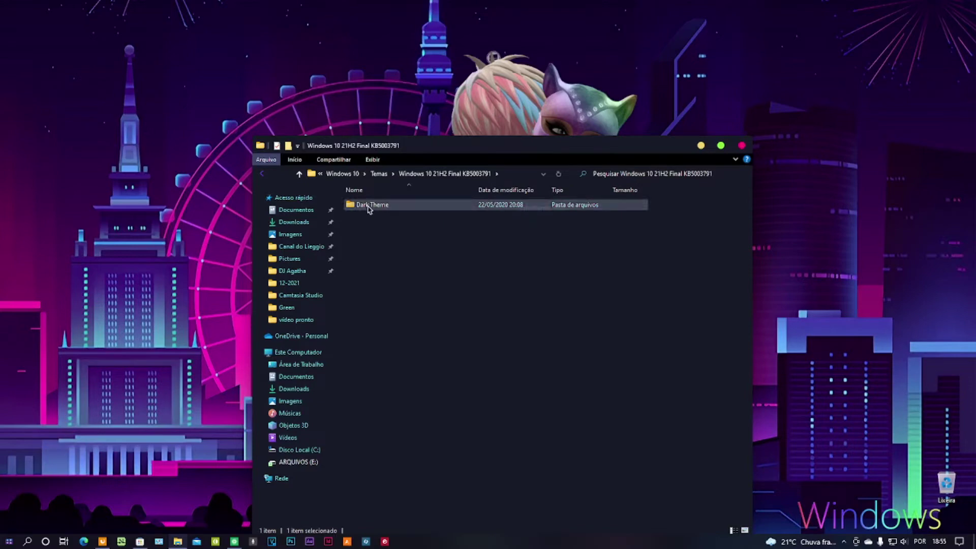
{"action": "double_click", "coordinate": [369, 206]}
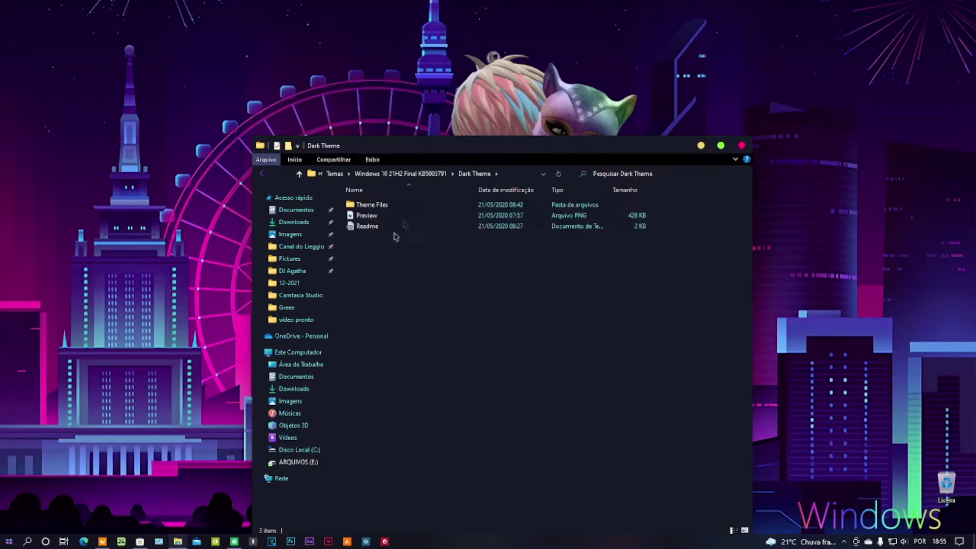
{"action": "left_click", "coordinate": [381, 208]}
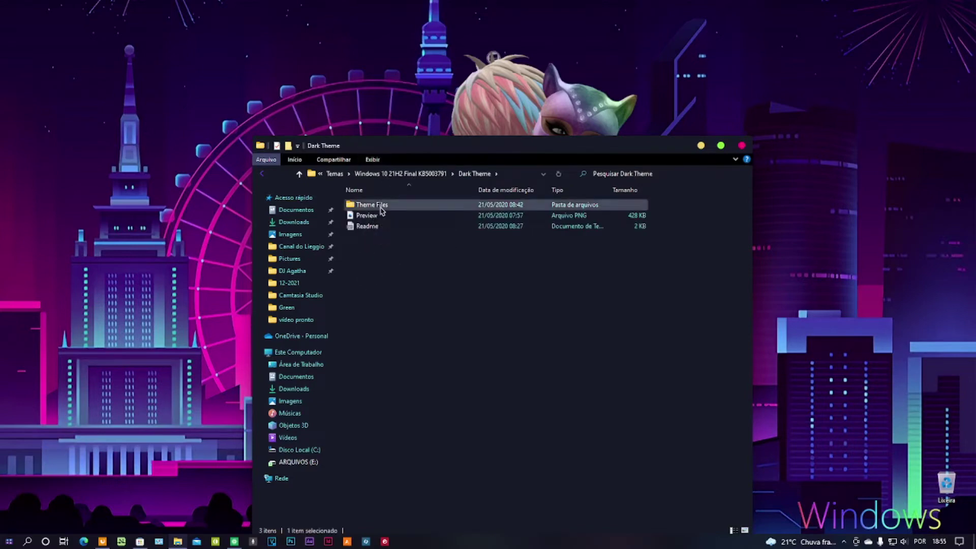
{"action": "double_click", "coordinate": [382, 208]}
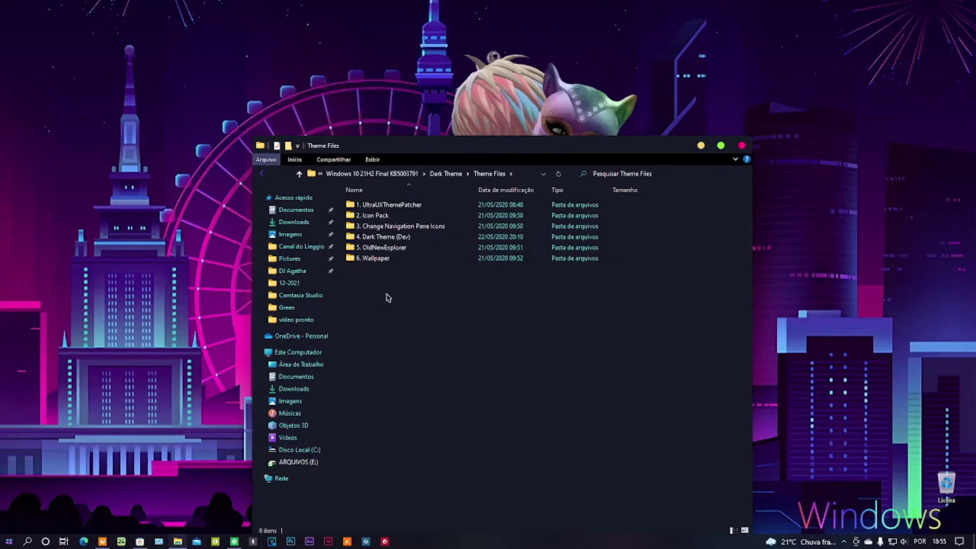
- View the Wallpaper image in the 6. Wallpaper folder and return to Theme Files
{"action": "double_click", "coordinate": [385, 260]}
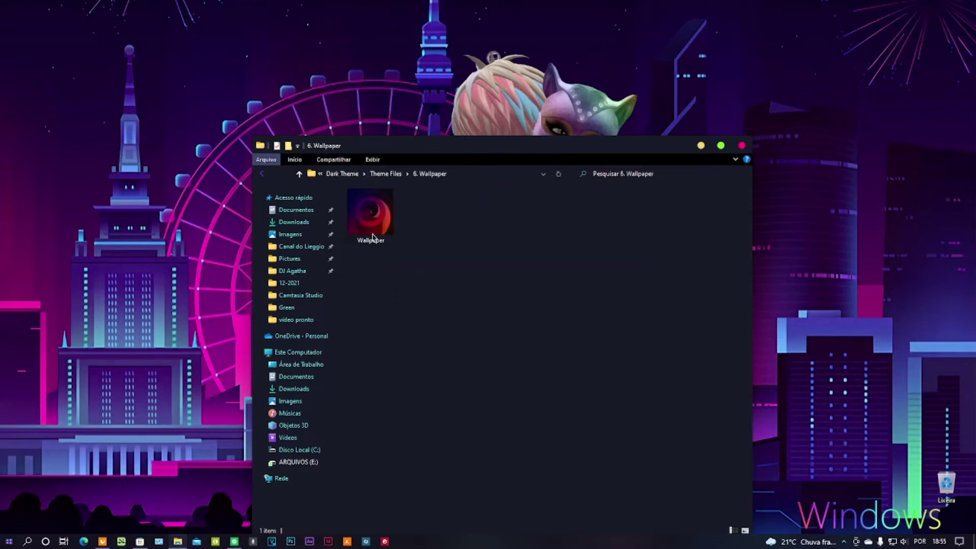
{"action": "double_click", "coordinate": [370, 216]}
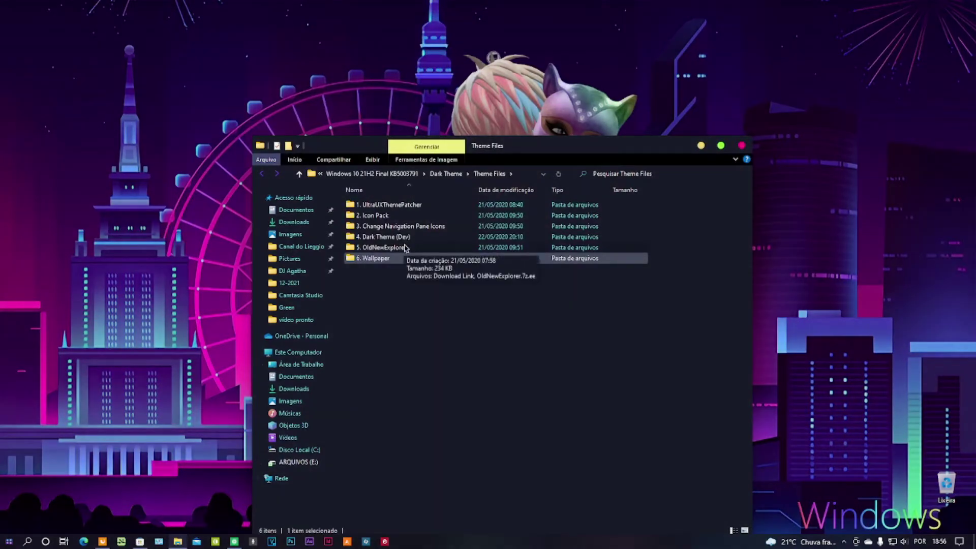
- Expand and collapse the File Explorer ribbon, and look inside the 5. OldNewExplorer folder before returning to Theme Files
{"action": "left_click", "coordinate": [405, 248]}
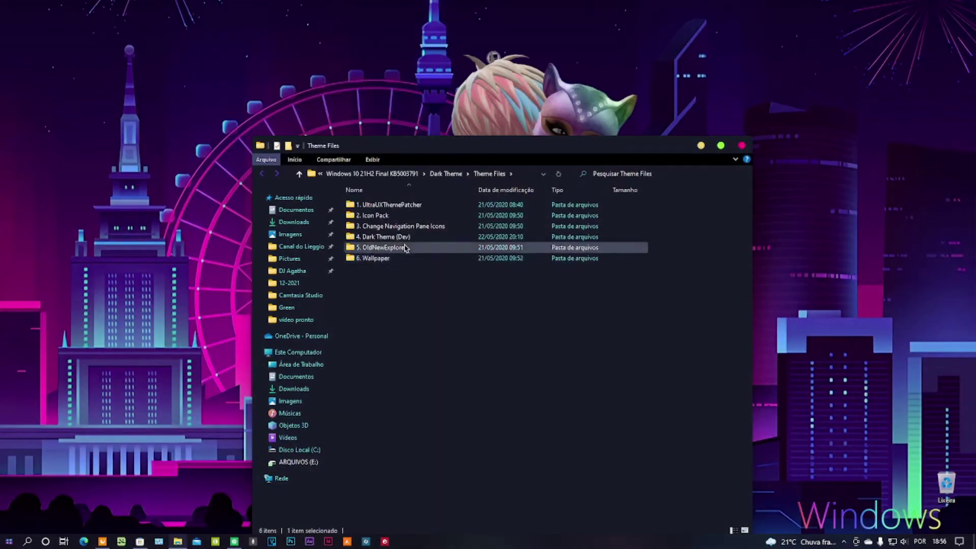
{"action": "left_click", "coordinate": [735, 161]}
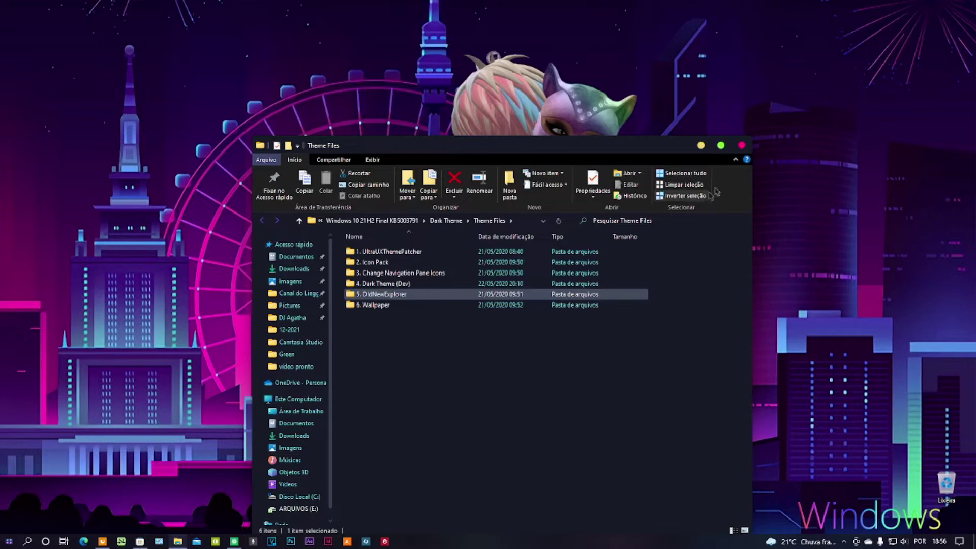
{"action": "left_click", "coordinate": [738, 159]}
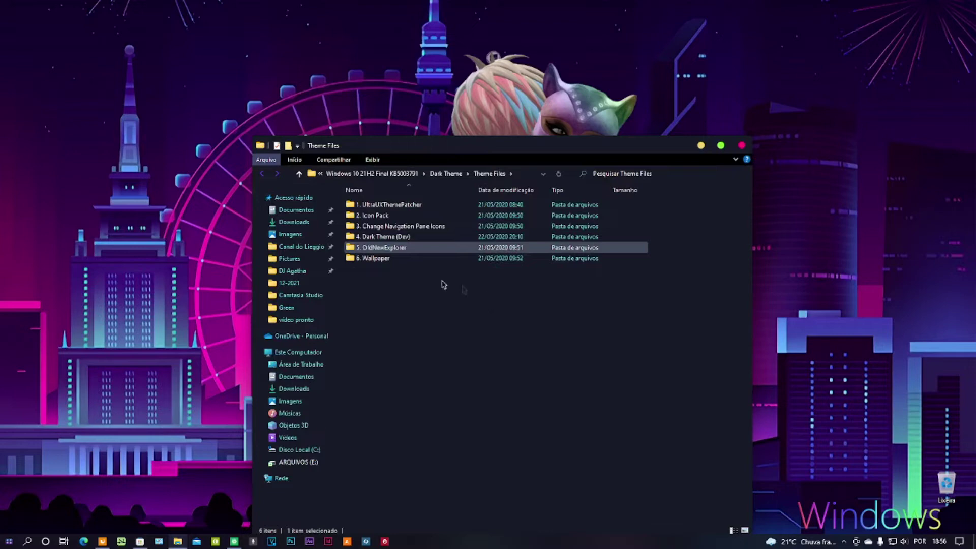
{"action": "double_click", "coordinate": [399, 247]}
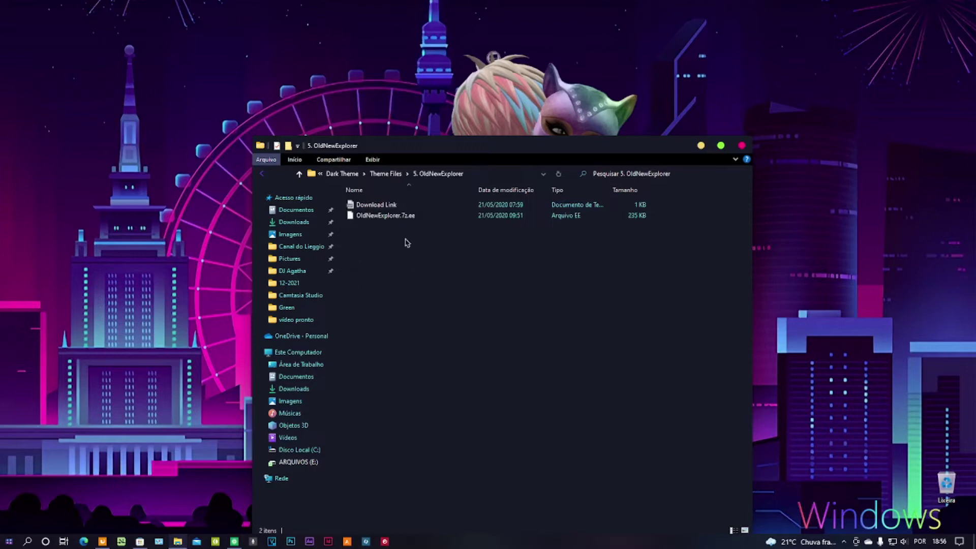
{"action": "left_click", "coordinate": [262, 173]}
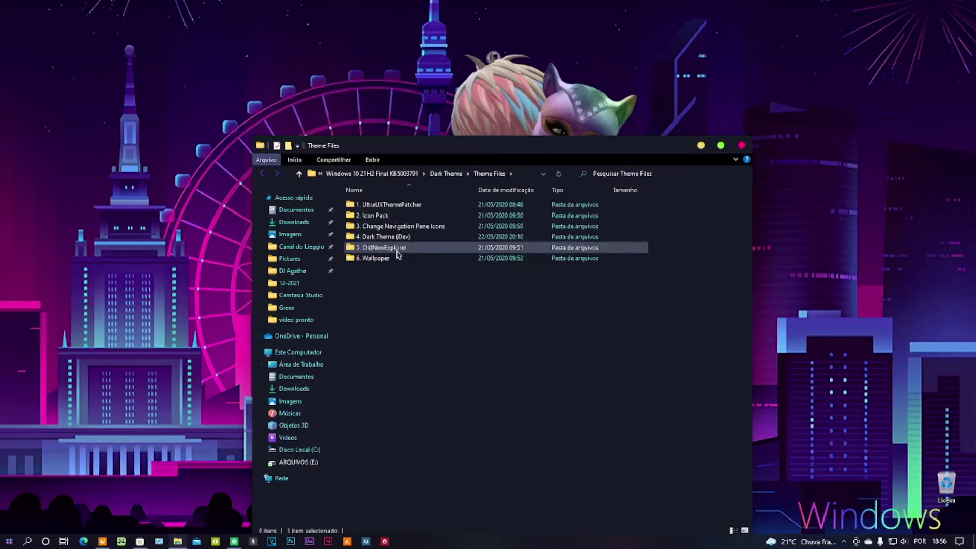
- Copy the Dev folder and the Dev Round and Dev theme files from the 4. Dark Theme (Dev) folder
{"action": "mouse_move", "coordinate": [397, 255]}
{"action": "double_click", "coordinate": [398, 240]}
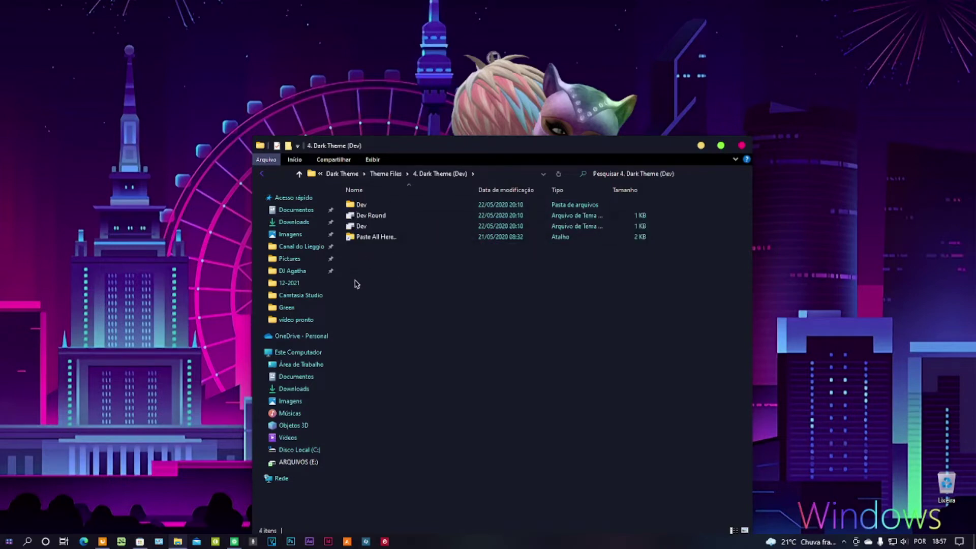
{"action": "left_click", "coordinate": [373, 226]}
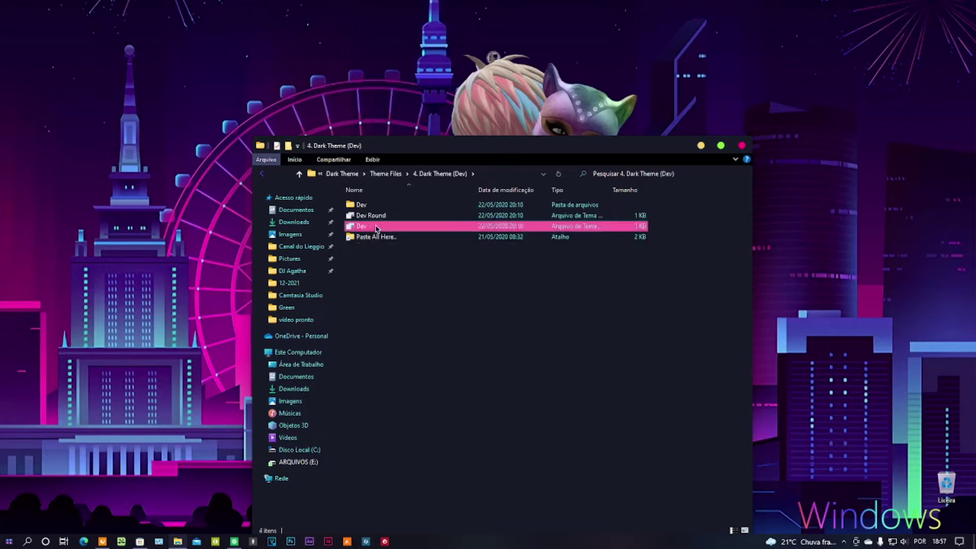
{"action": "key", "text": "shift+Home"}
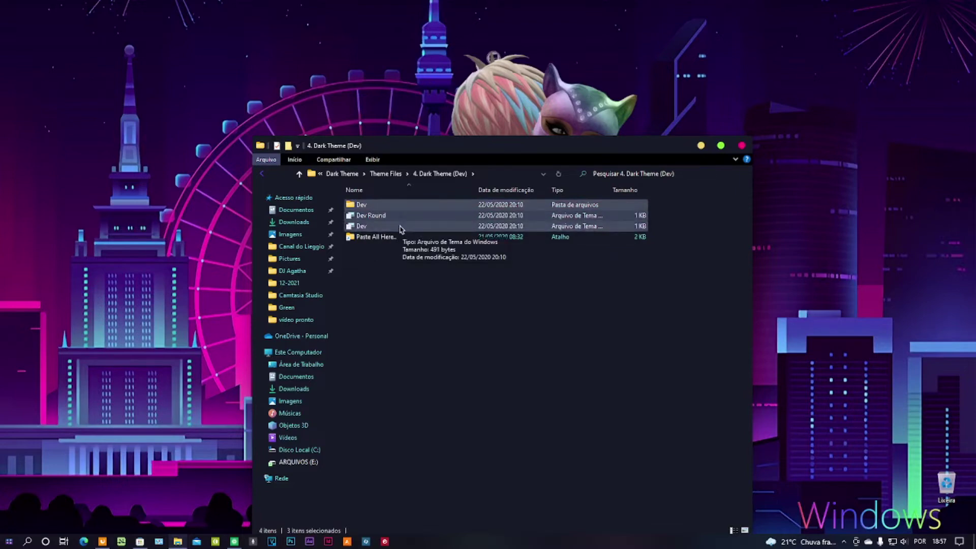
{"action": "right_click", "coordinate": [400, 228]}
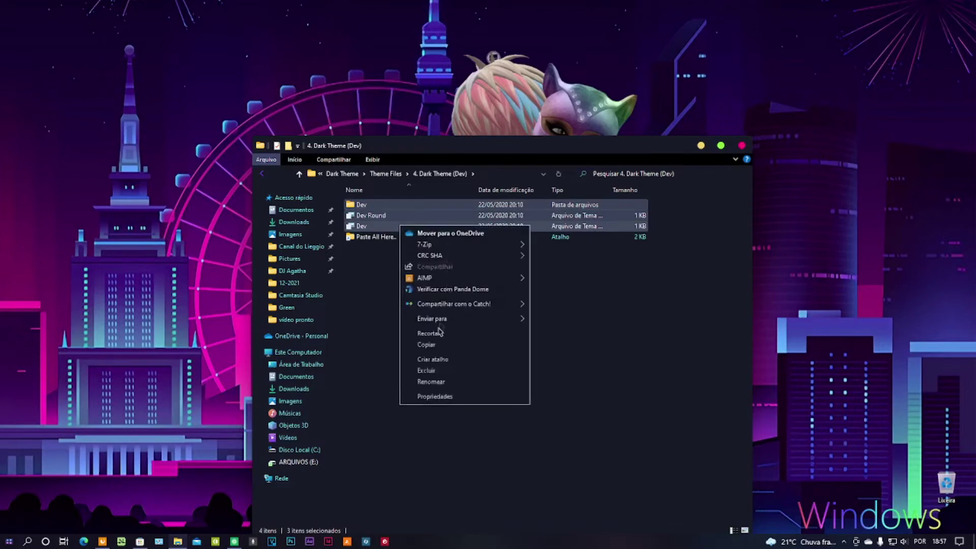
{"action": "left_click", "coordinate": [439, 345]}
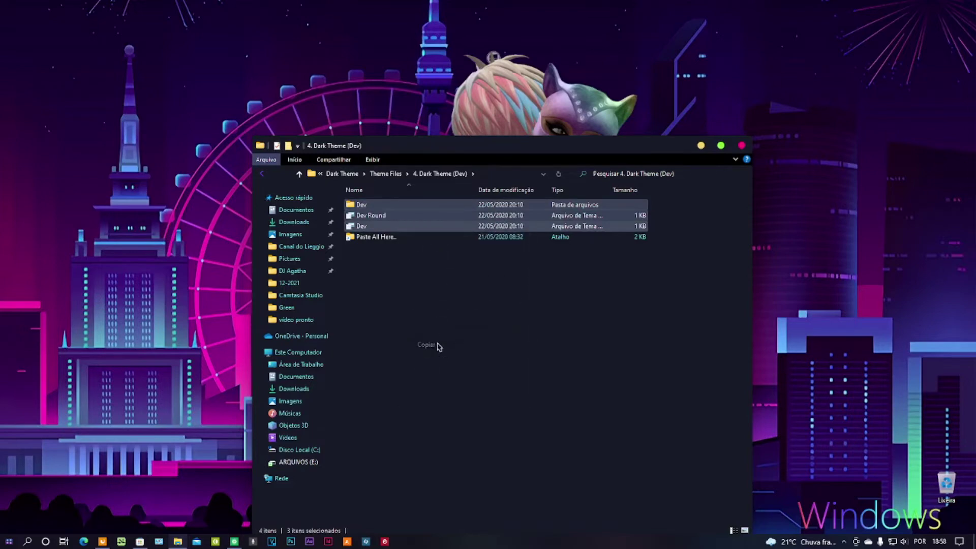
- Follow the Paste All Here shortcut to view C:\Windows\Resources\Themes, return to 4. Dark Theme (Dev), and minimize File Explorer
{"action": "double_click", "coordinate": [380, 238]}
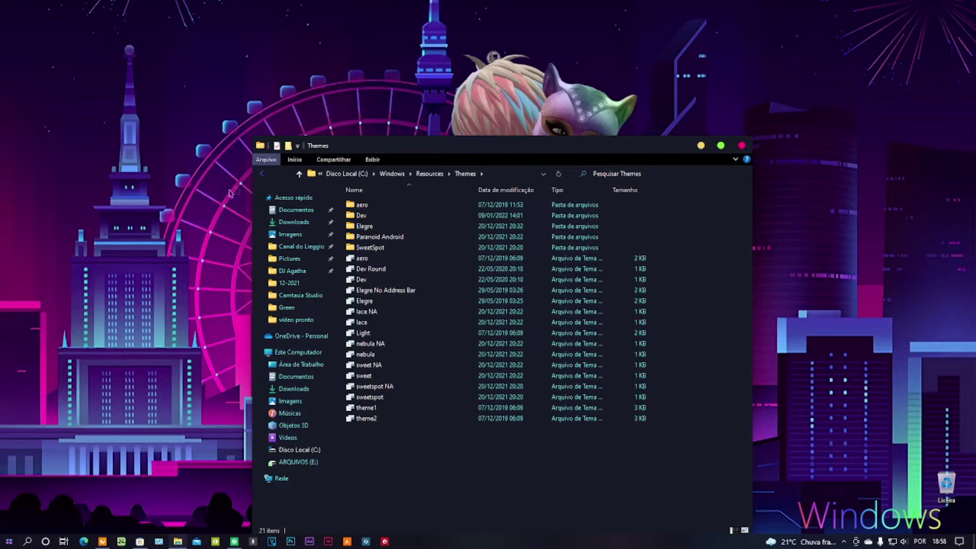
{"action": "left_click", "coordinate": [262, 175]}
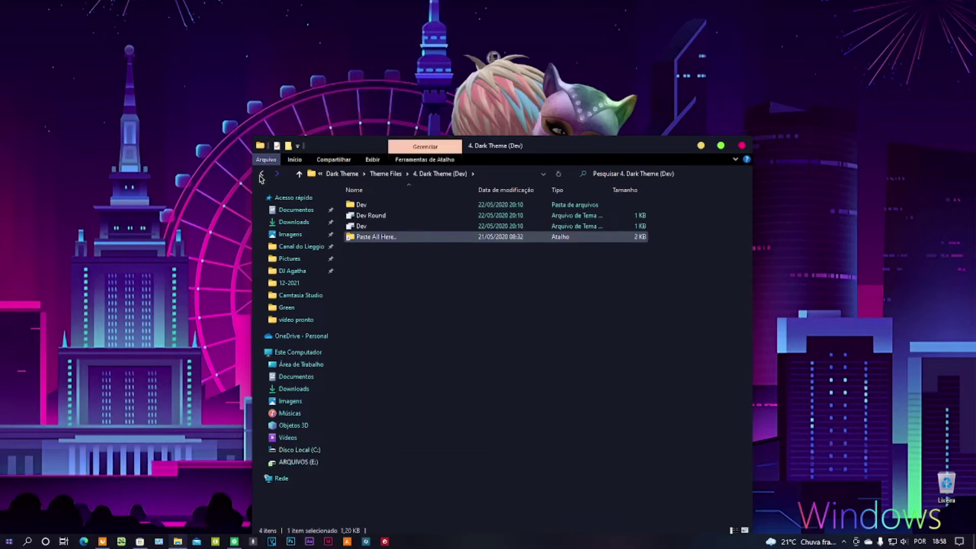
{"action": "left_click", "coordinate": [701, 147]}
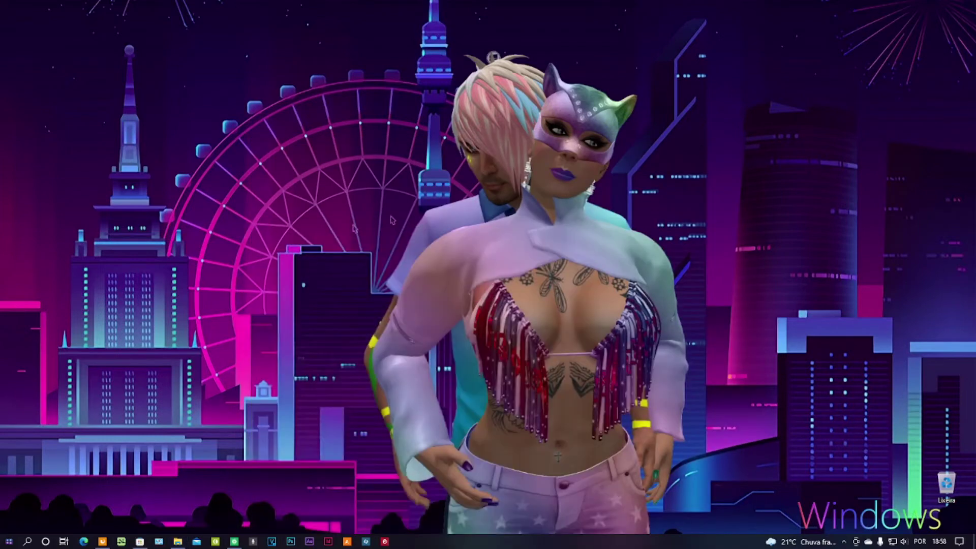
- Open the desktop's personalization settings and browse the installed themes on the Temas page
{"action": "right_click", "coordinate": [436, 262]}
{"action": "left_click", "coordinate": [506, 409]}
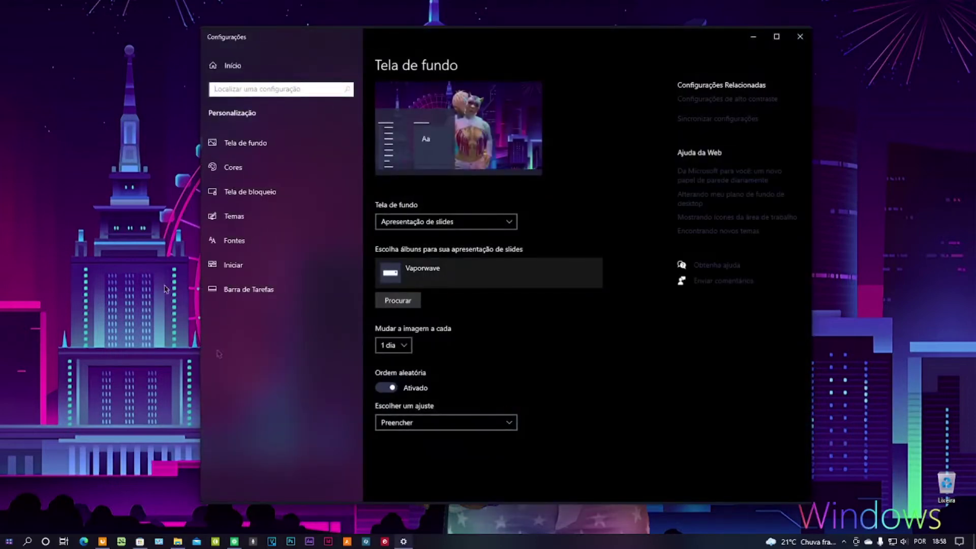
{"action": "left_click", "coordinate": [235, 224]}
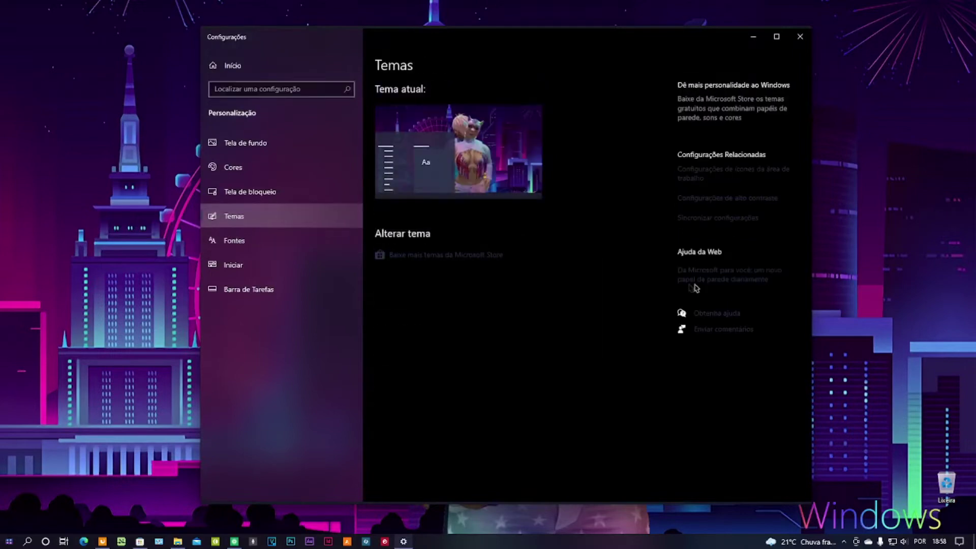
{"action": "scroll", "coordinate": [574, 342], "scroll_direction": "down", "scroll_amount": 10}
{"action": "scroll", "coordinate": [574, 343], "scroll_direction": "down", "scroll_amount": 5}
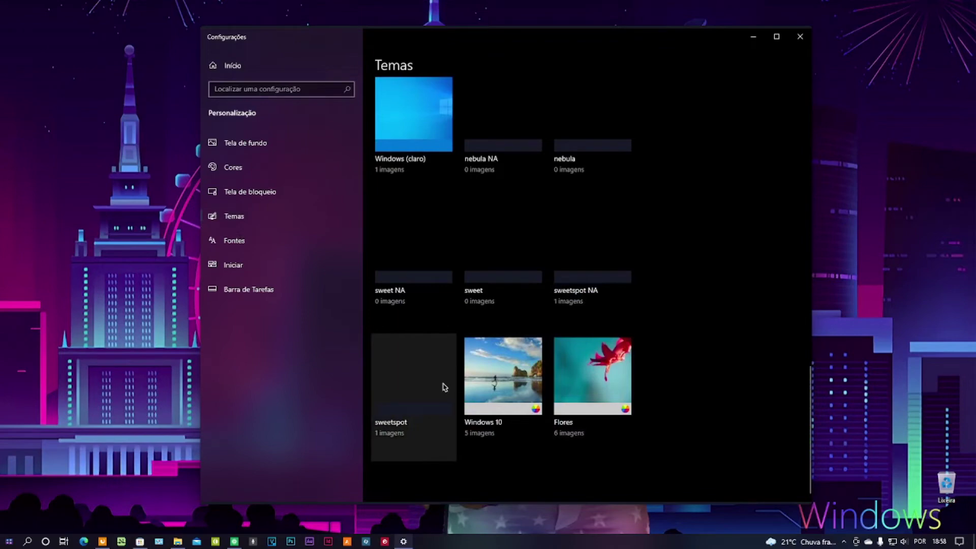
{"action": "scroll", "coordinate": [447, 389], "scroll_direction": "up", "scroll_amount": 4}
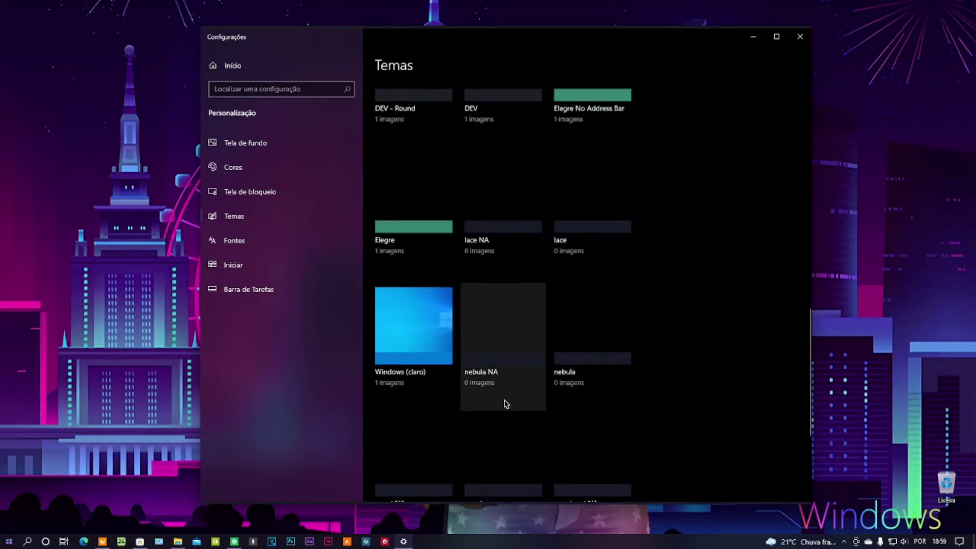
{"action": "scroll", "coordinate": [588, 392], "scroll_direction": "up", "scroll_amount": 4}
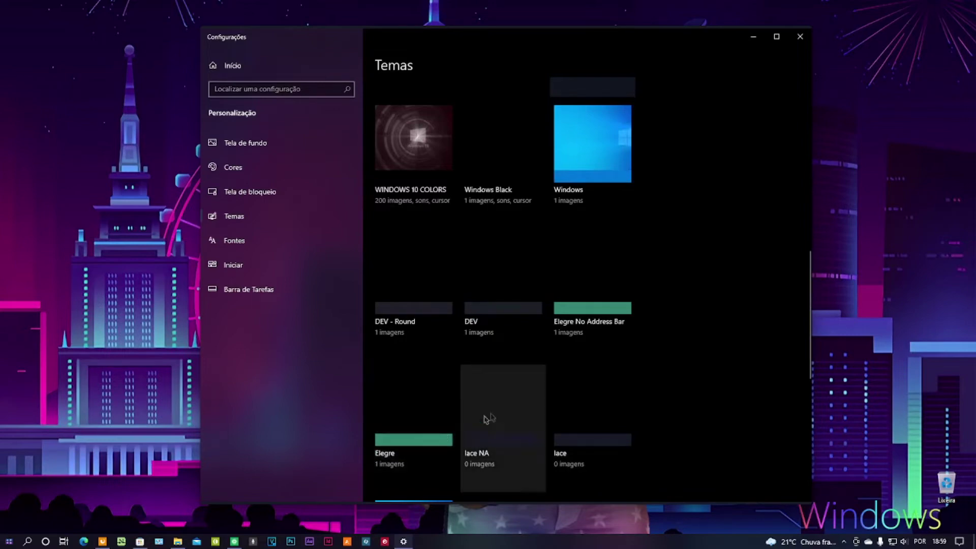
{"action": "scroll", "coordinate": [584, 314], "scroll_direction": "up", "scroll_amount": 5}
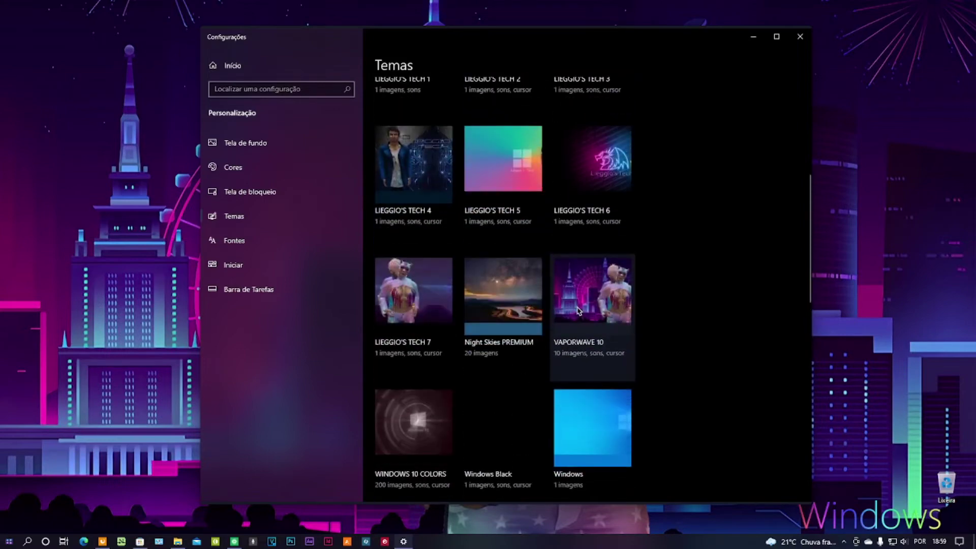
{"action": "scroll", "coordinate": [578, 311], "scroll_direction": "up", "scroll_amount": 1}
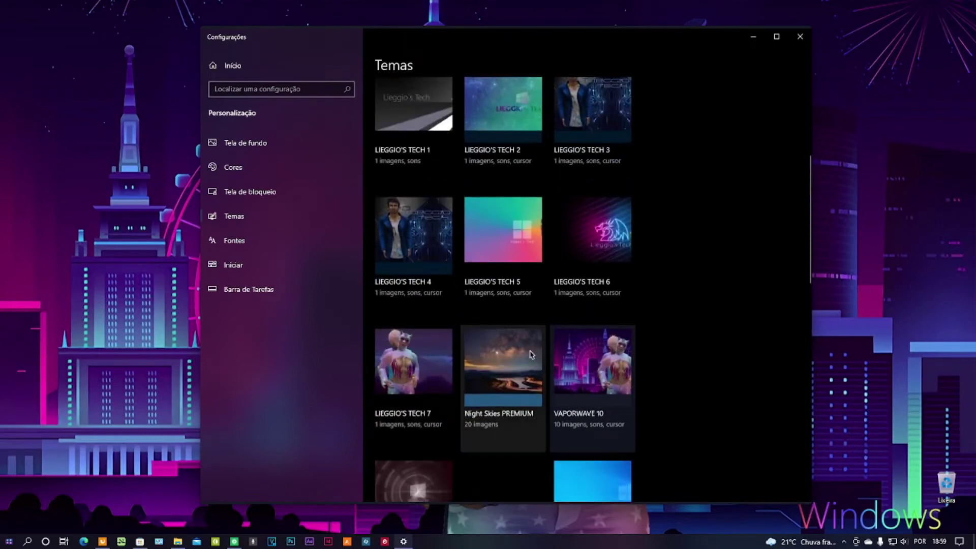
{"action": "scroll", "coordinate": [463, 359], "scroll_direction": "up", "scroll_amount": 4}
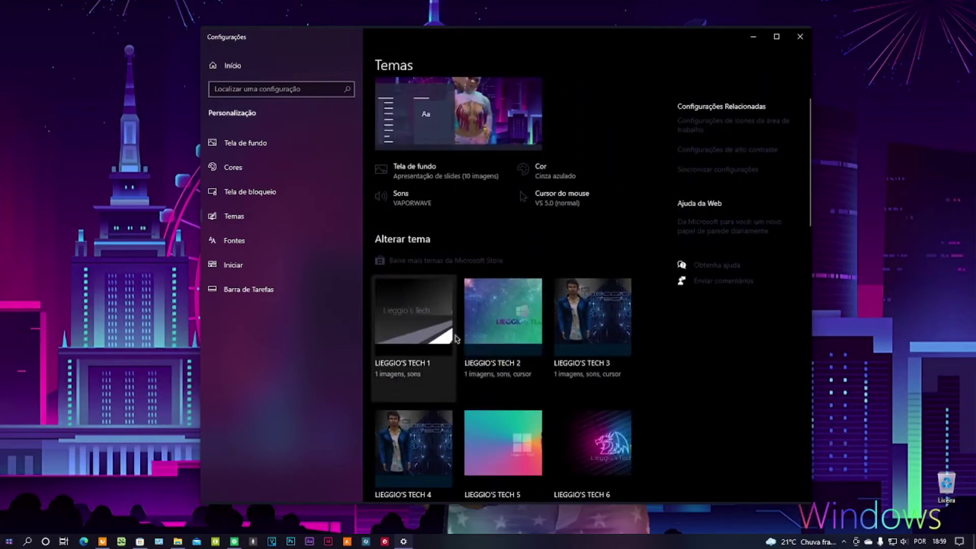
- Look through the installed themes, apply the Windows Black theme and bring up File Explorer under it
{"action": "scroll", "coordinate": [478, 342], "scroll_direction": "down", "scroll_amount": 3}
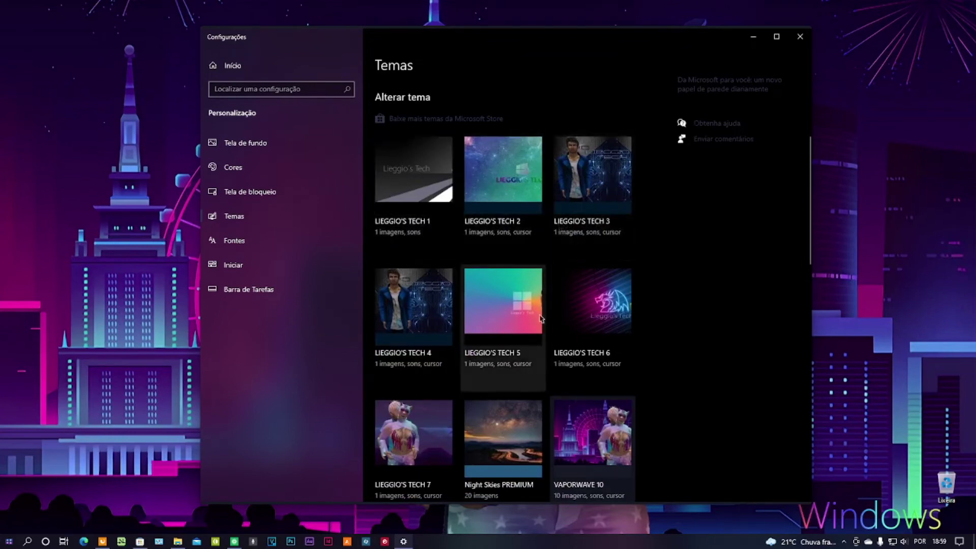
{"action": "scroll", "coordinate": [492, 339], "scroll_direction": "down", "scroll_amount": 3}
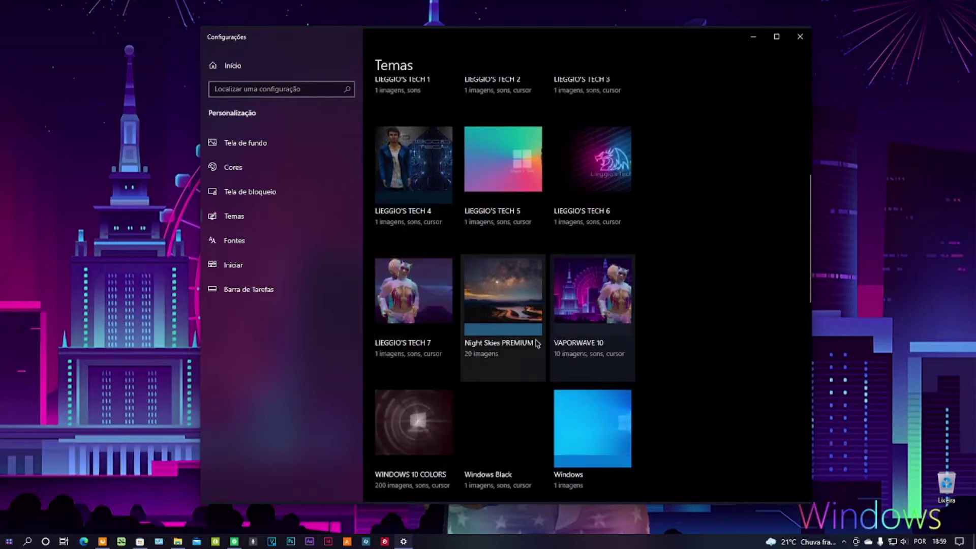
{"action": "scroll", "coordinate": [449, 394], "scroll_direction": "down", "scroll_amount": 3}
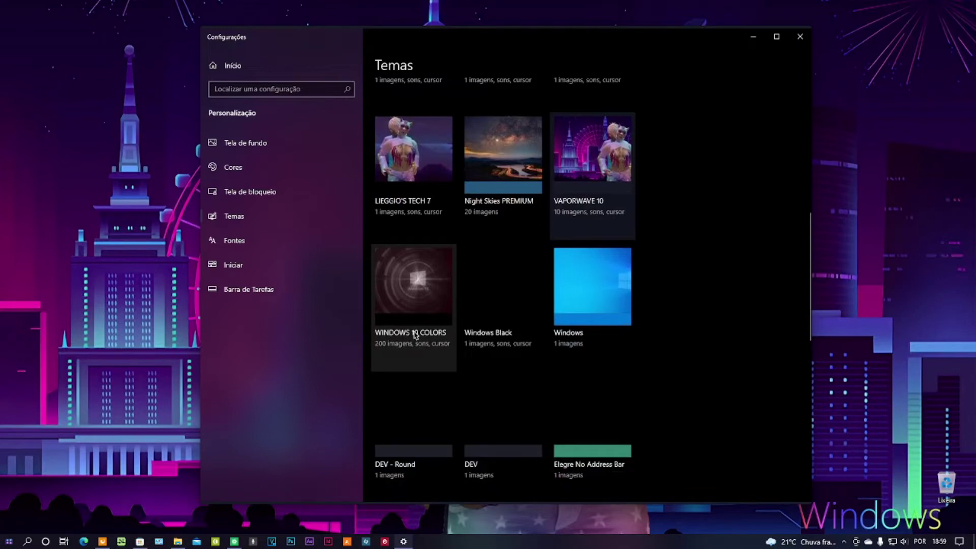
{"action": "scroll", "coordinate": [554, 259], "scroll_direction": "up", "scroll_amount": 3}
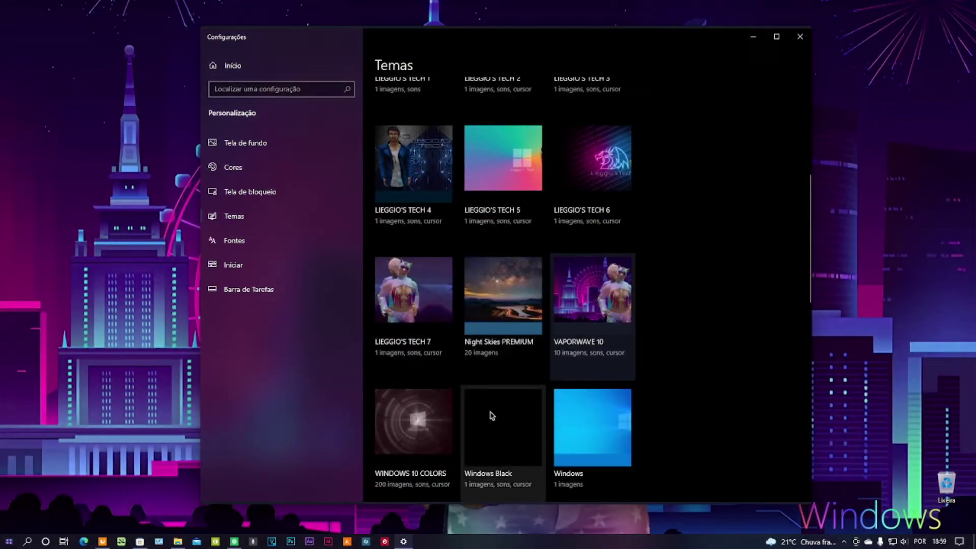
{"action": "left_click", "coordinate": [495, 410]}
{"action": "scroll", "coordinate": [497, 409], "scroll_direction": "down", "scroll_amount": 4}
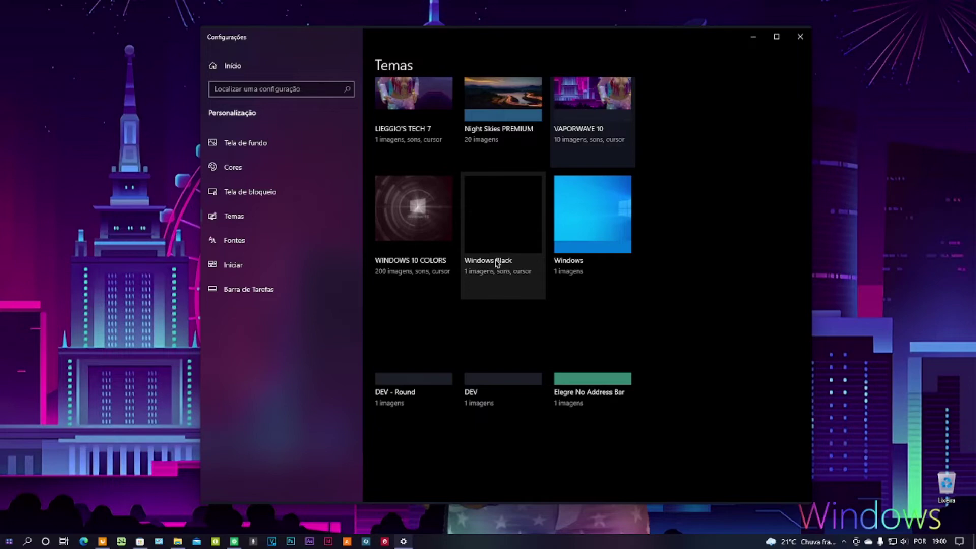
{"action": "left_click", "coordinate": [497, 263]}
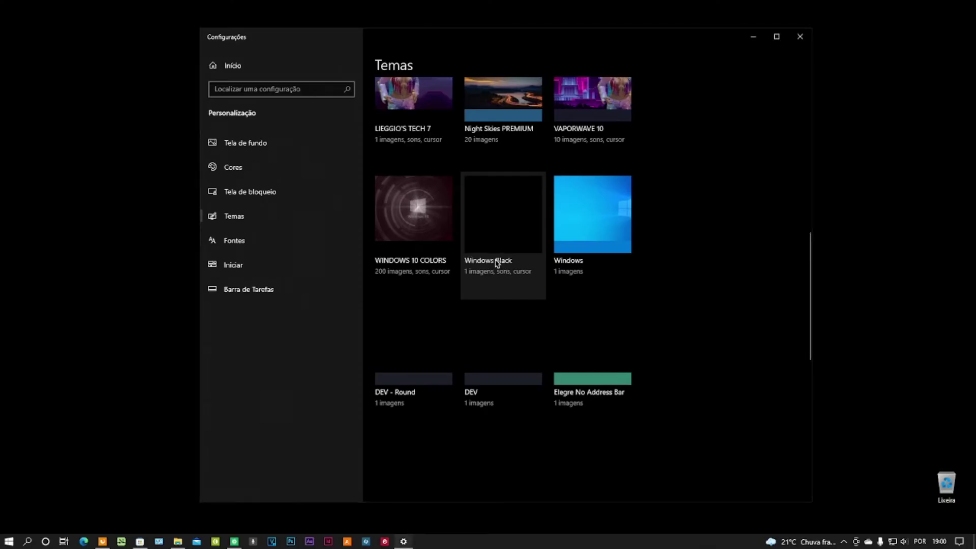
{"action": "left_click", "coordinate": [178, 540]}
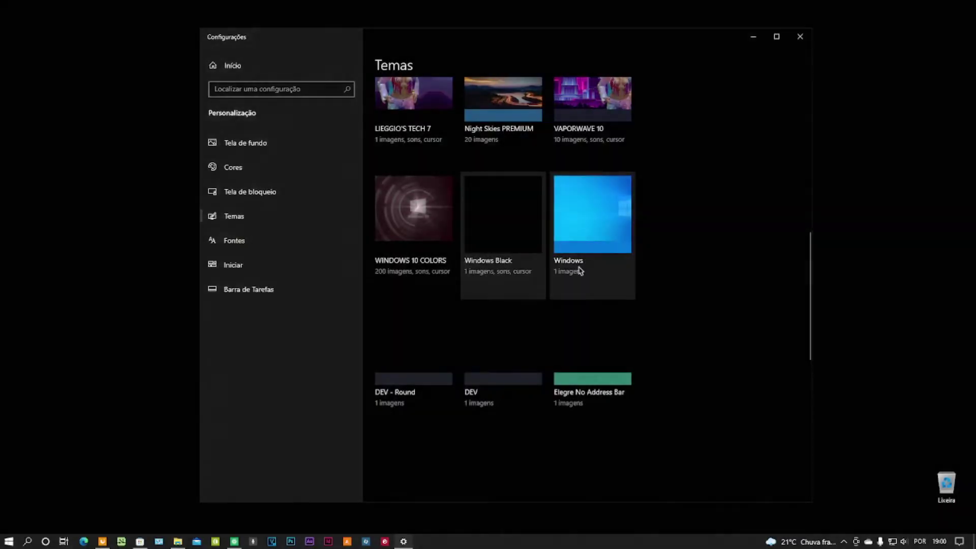
- Apply the VAPORWAVE 10 theme and minimize the settings window
{"action": "scroll", "coordinate": [601, 319], "scroll_direction": "up", "scroll_amount": 5}
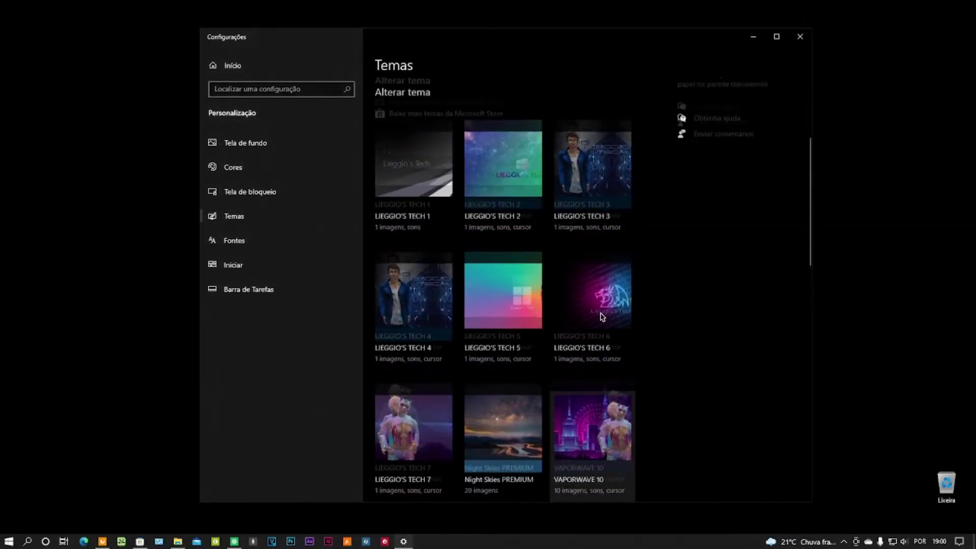
{"action": "scroll", "coordinate": [601, 316], "scroll_direction": "down", "scroll_amount": 5}
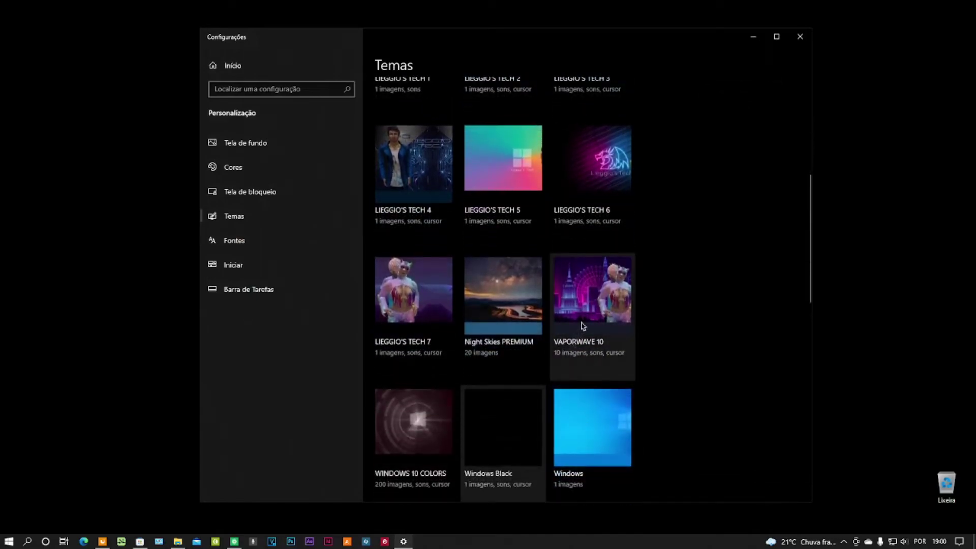
{"action": "left_click", "coordinate": [583, 327]}
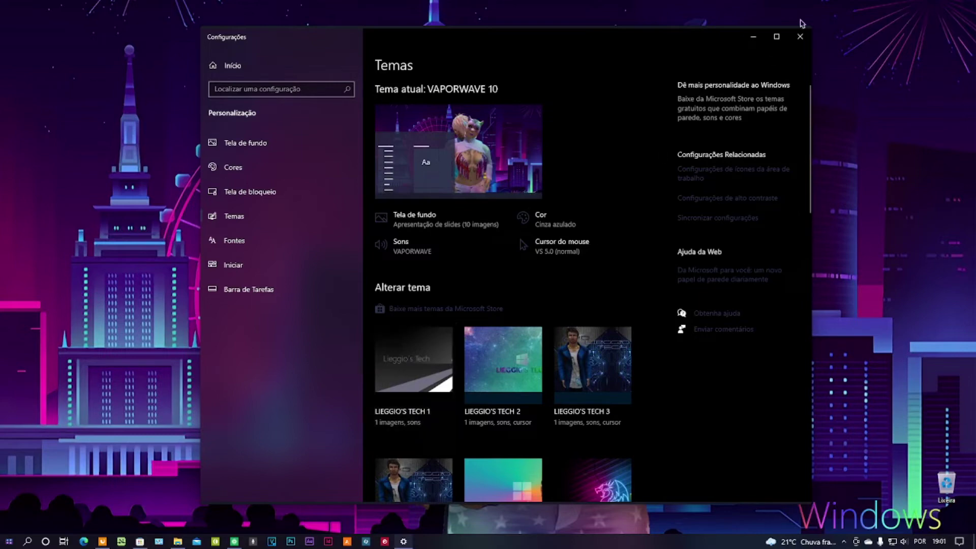
{"action": "left_click", "coordinate": [753, 39]}
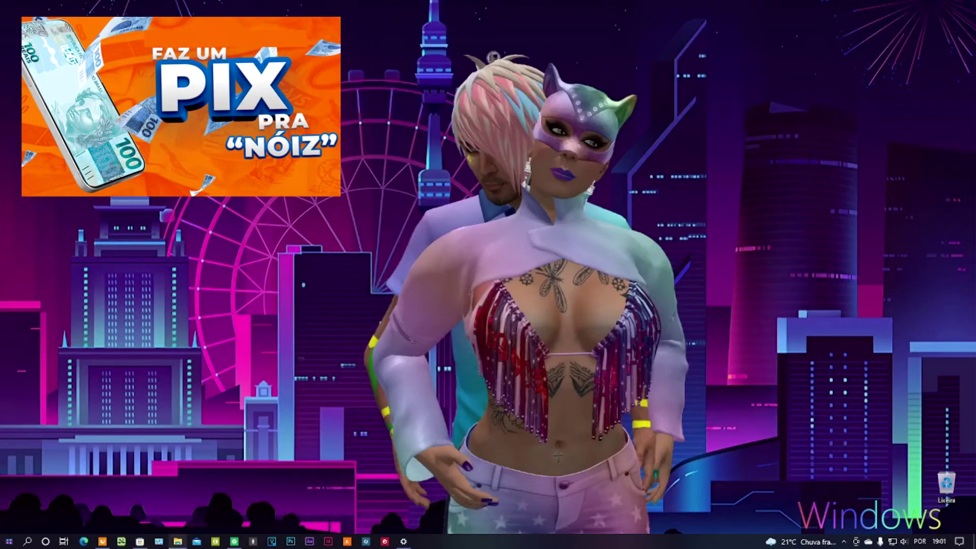
- Restore File Explorer and open the vs_cursor version 5 beta folder inside Cursors on the ARQUIVOS (E:) drive
{"action": "mouse_move", "coordinate": [177, 542]}
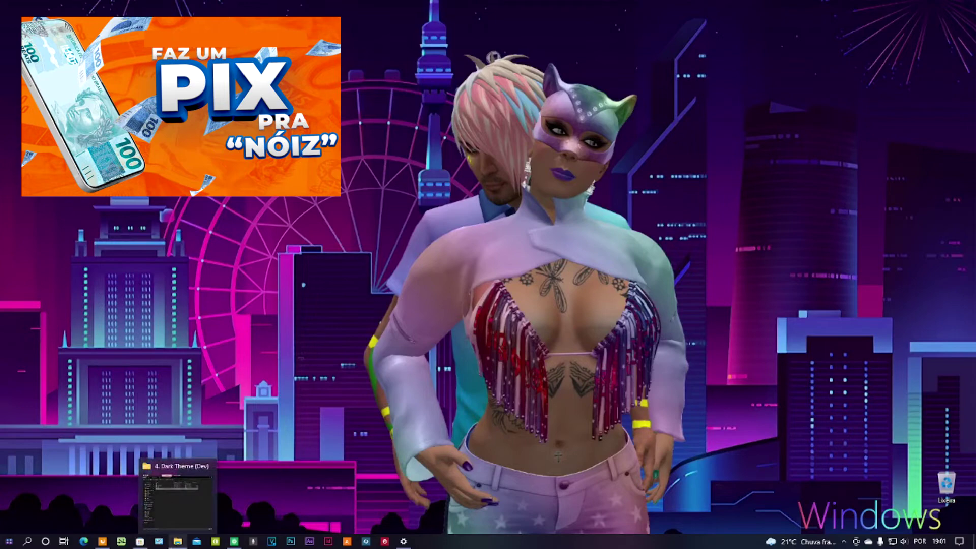
{"action": "left_click", "coordinate": [178, 496]}
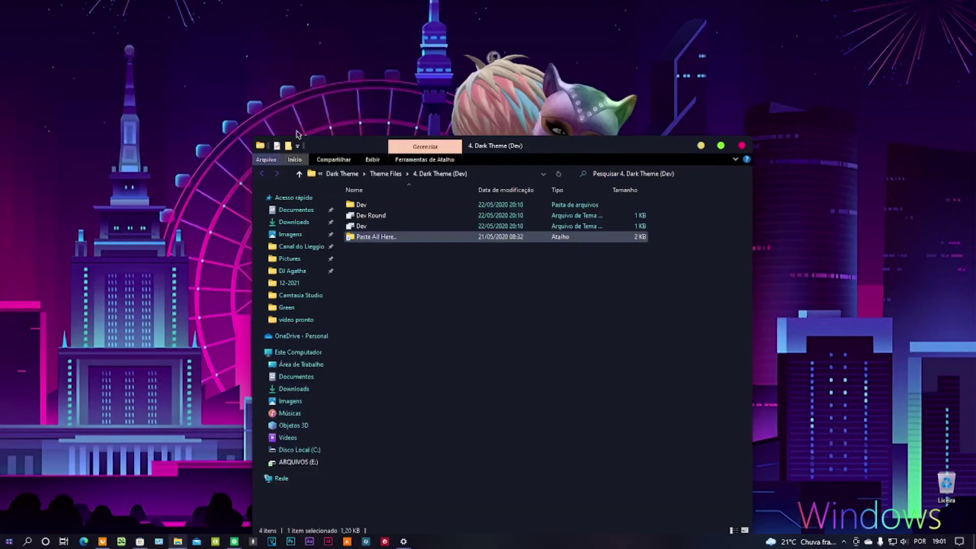
{"action": "left_click", "coordinate": [262, 174]}
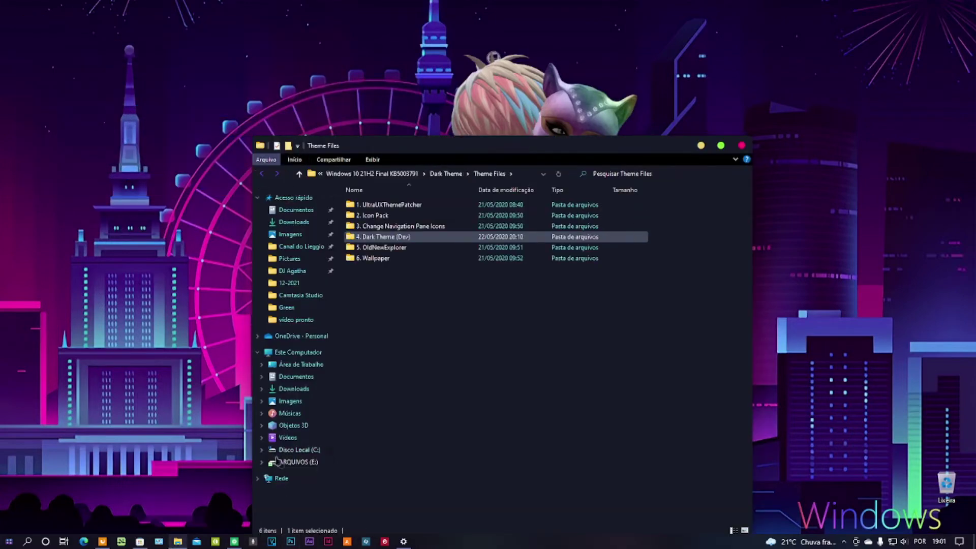
{"action": "left_click", "coordinate": [294, 462]}
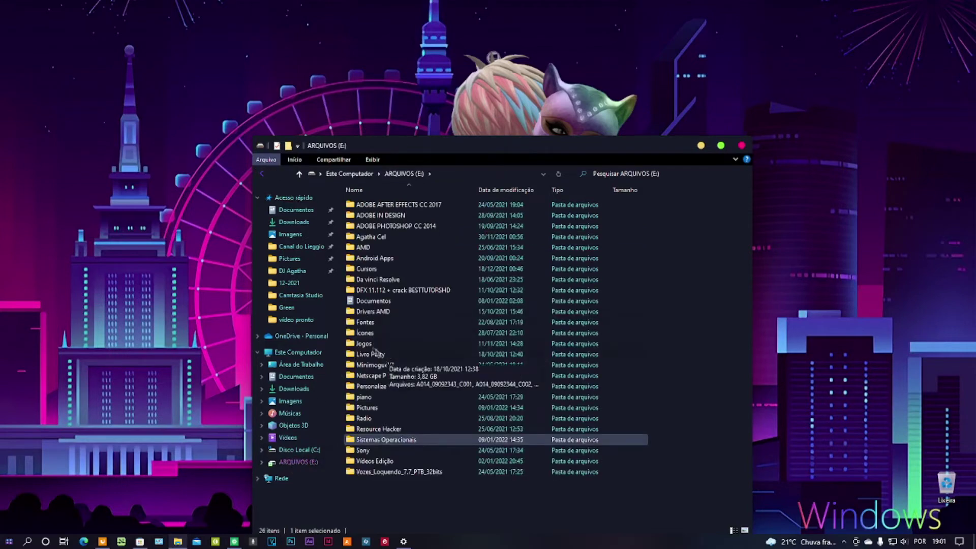
{"action": "double_click", "coordinate": [387, 271]}
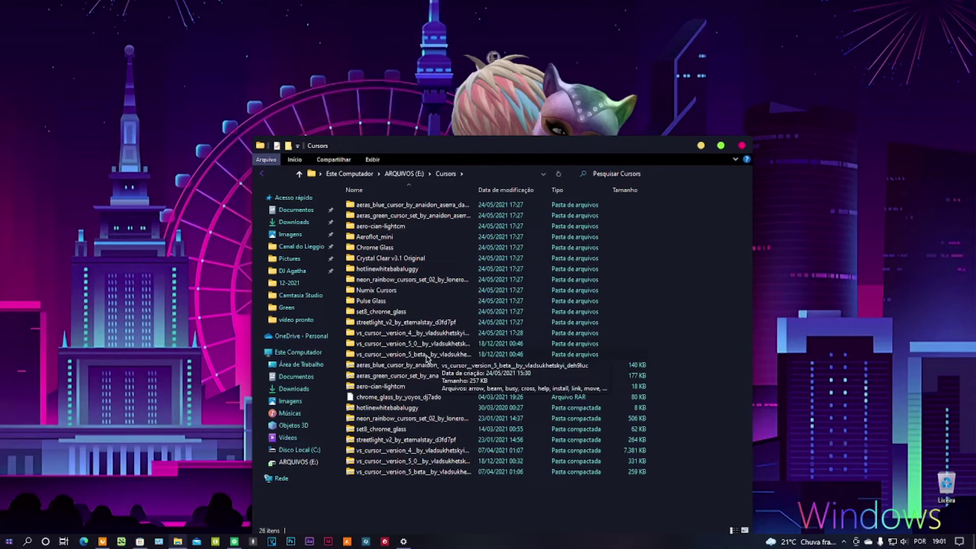
{"action": "double_click", "coordinate": [426, 354]}
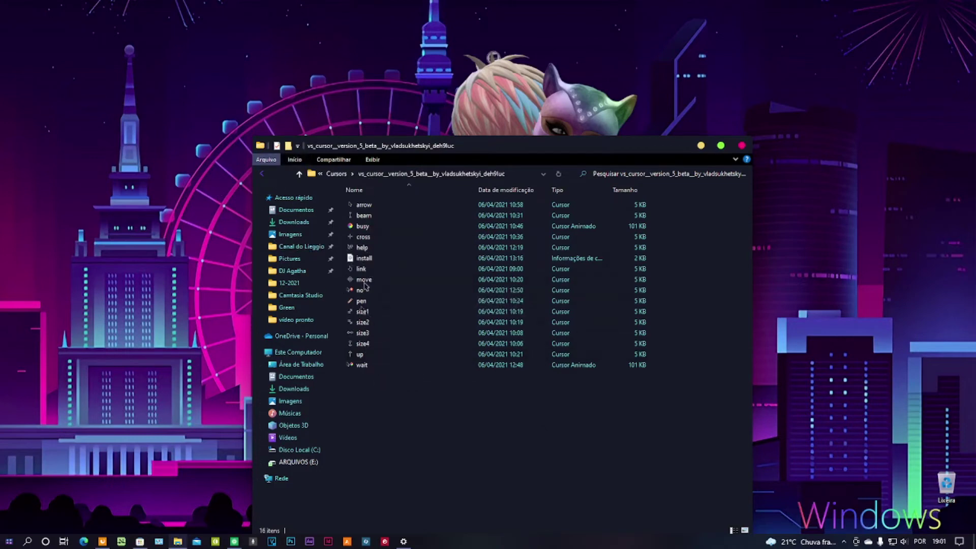
- Look at the folder layout options and the Instalar command for the install file, leaving both unused
{"action": "left_click", "coordinate": [372, 159]}
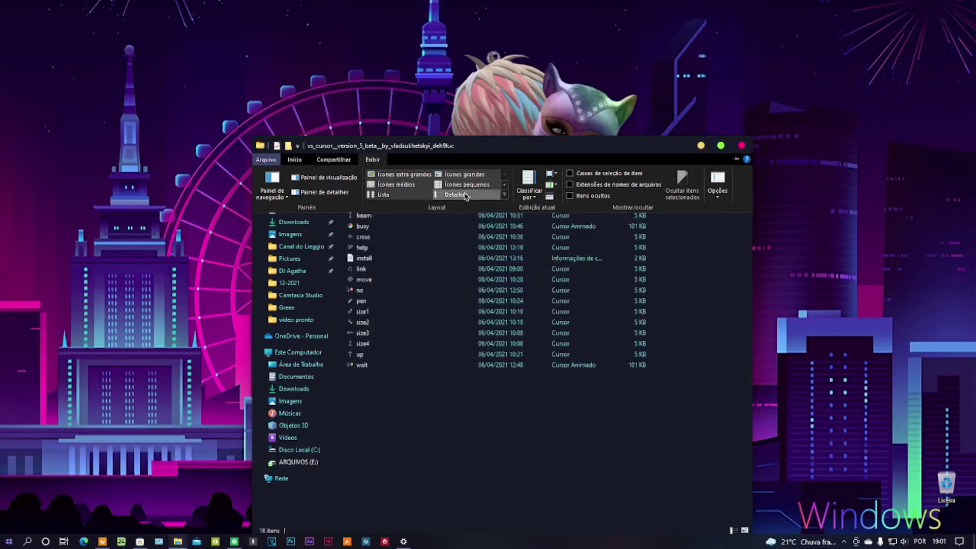
{"action": "left_click", "coordinate": [403, 459]}
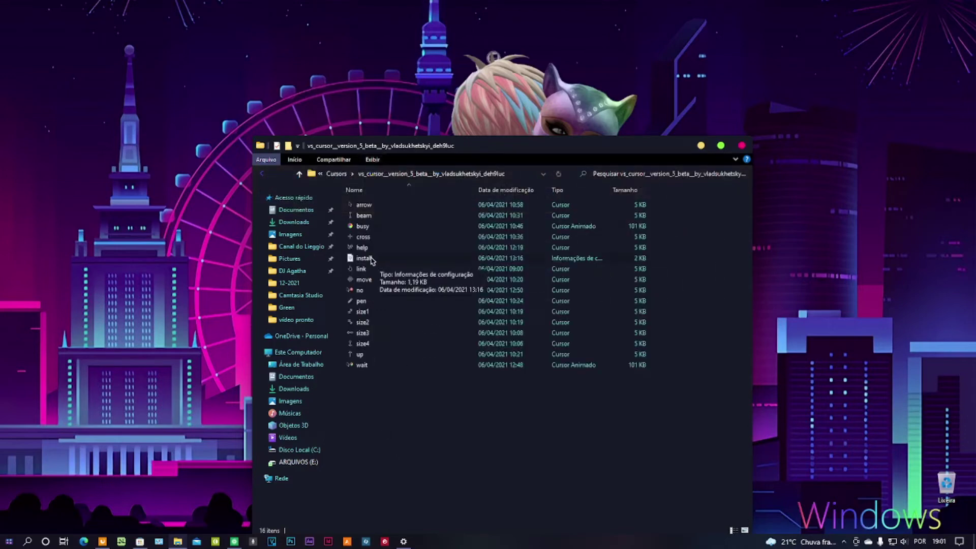
{"action": "right_click", "coordinate": [371, 260]}
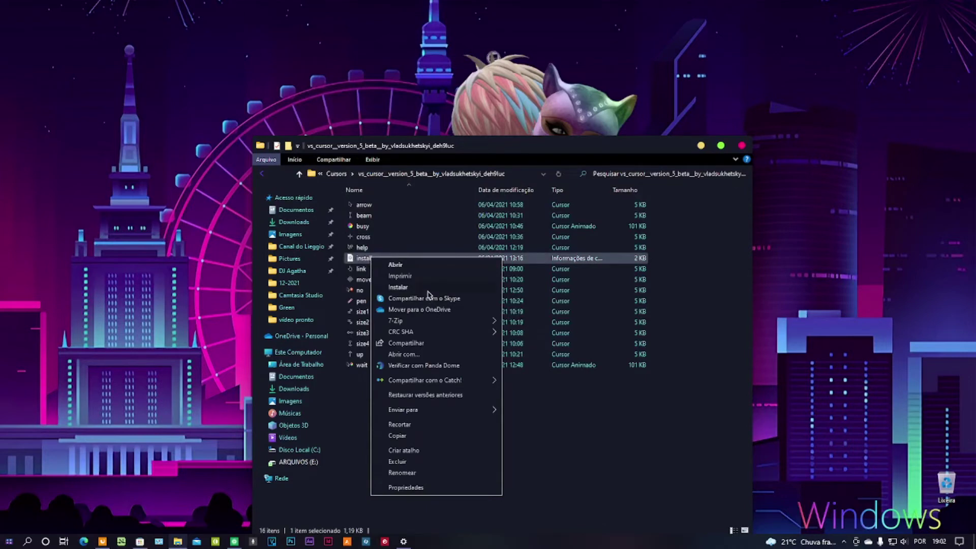
{"action": "left_click", "coordinate": [640, 432]}
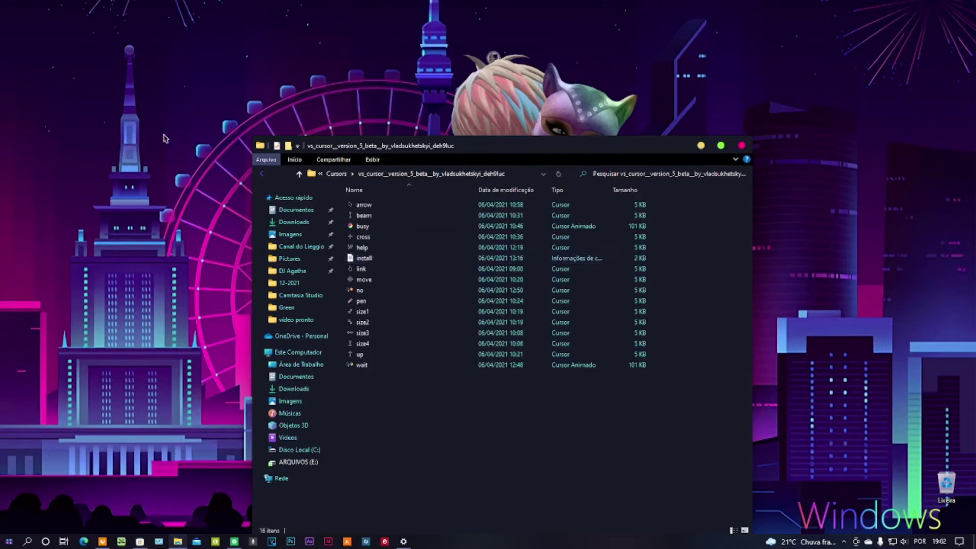
- Go back to ARQUIVOS (E:), view the Temas folder under Sistemas Operacionais > Windows 10, and minimize File Explorer
{"action": "left_click", "coordinate": [261, 174]}
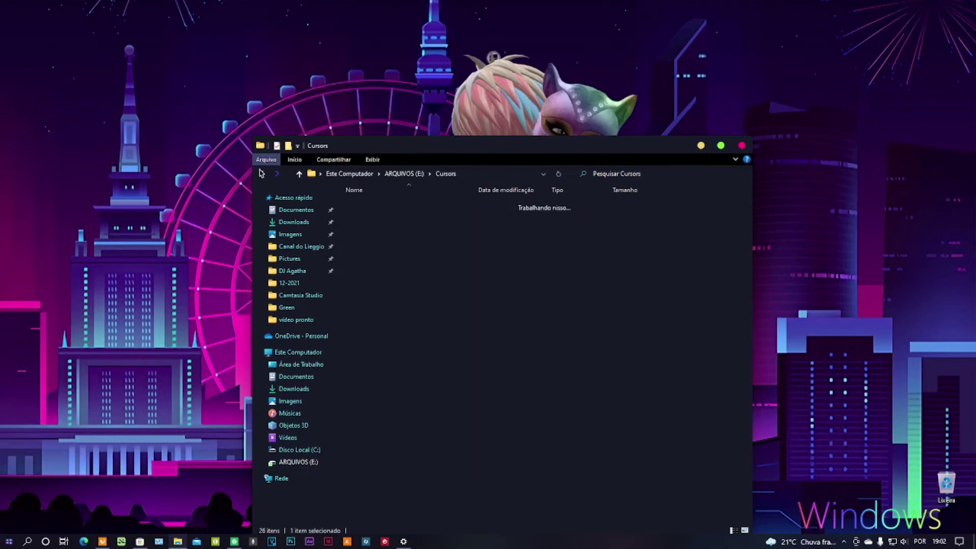
{"action": "left_click", "coordinate": [261, 173]}
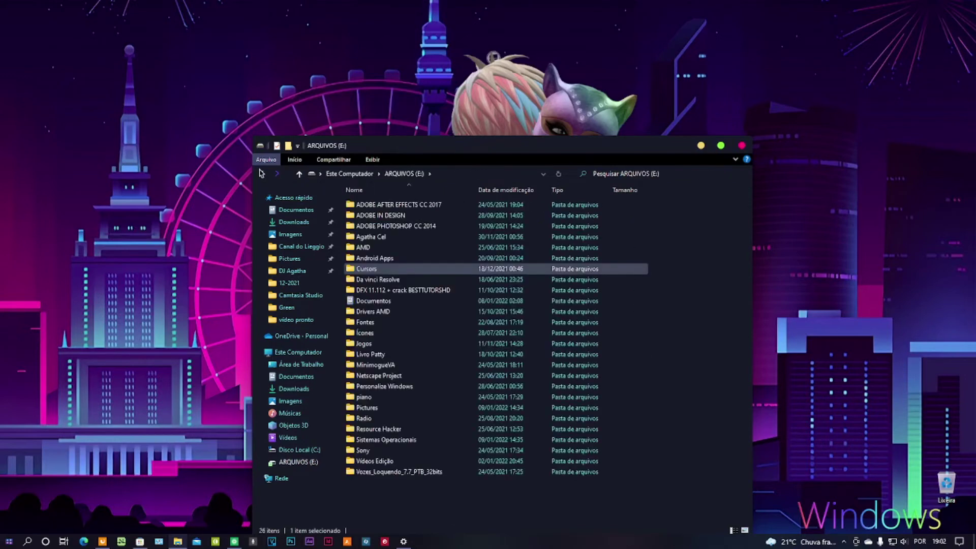
{"action": "double_click", "coordinate": [399, 440]}
{"action": "double_click", "coordinate": [381, 376]}
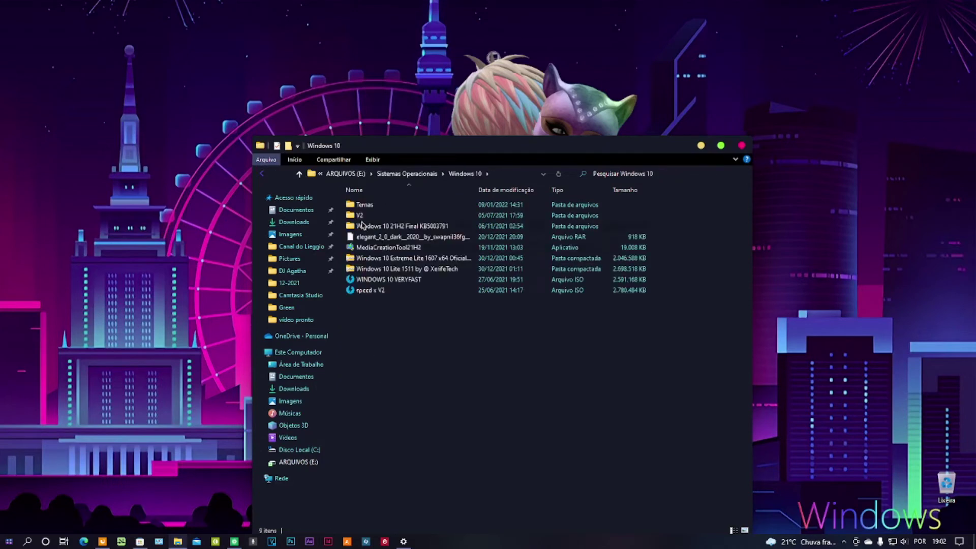
{"action": "double_click", "coordinate": [364, 204]}
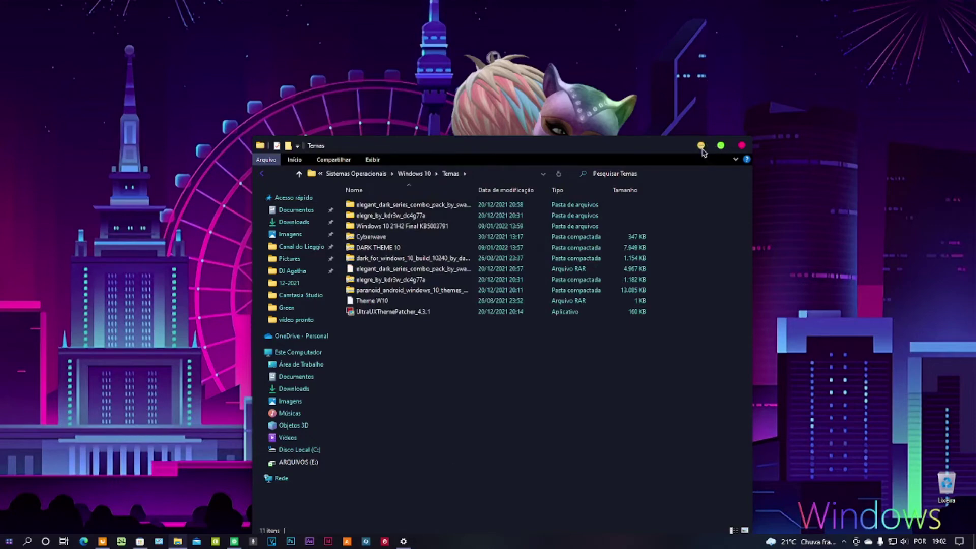
{"action": "left_click", "coordinate": [701, 145]}
- Return to the Temas settings, open the mouse cursor properties and view the list of pointer schemes
{"action": "left_click", "coordinate": [404, 542]}
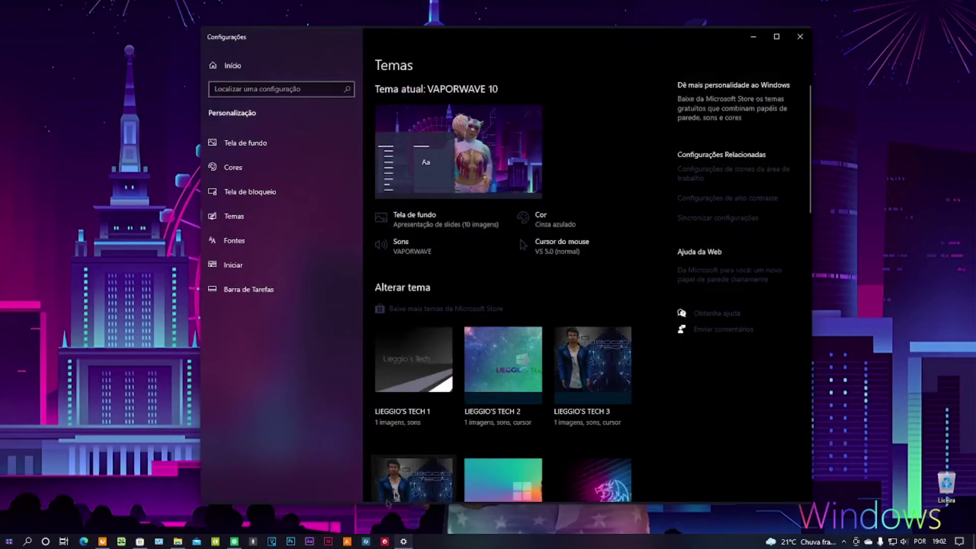
{"action": "left_click", "coordinate": [570, 251]}
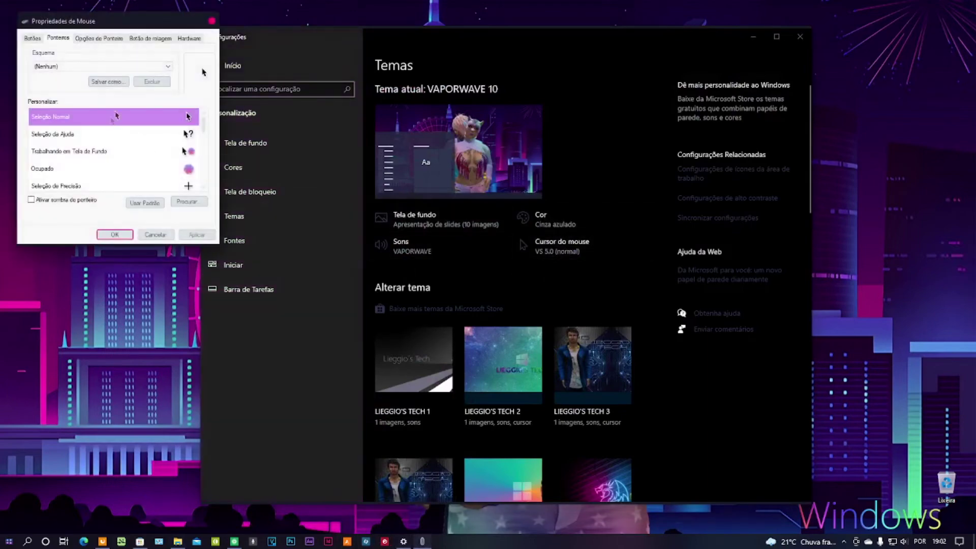
{"action": "left_click", "coordinate": [163, 66]}
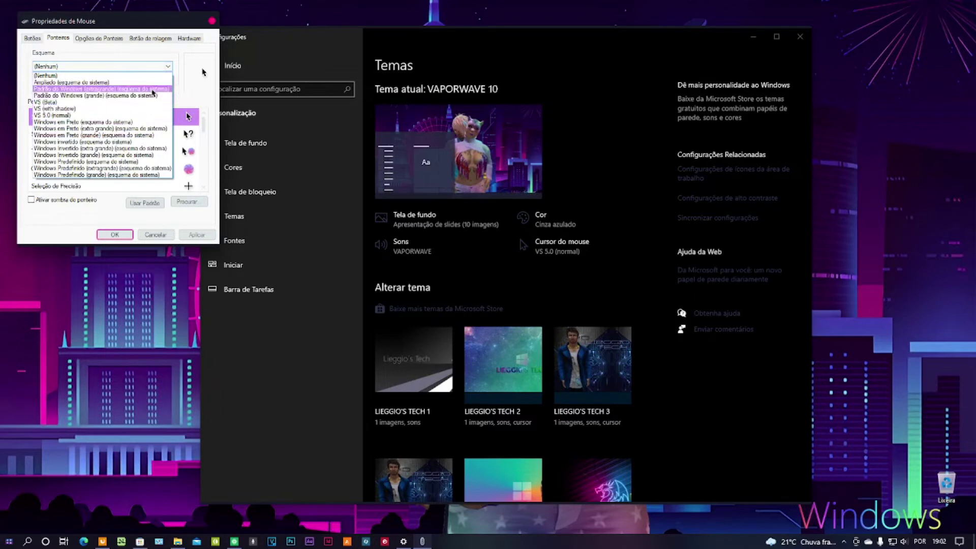
{"action": "left_click", "coordinate": [206, 60]}
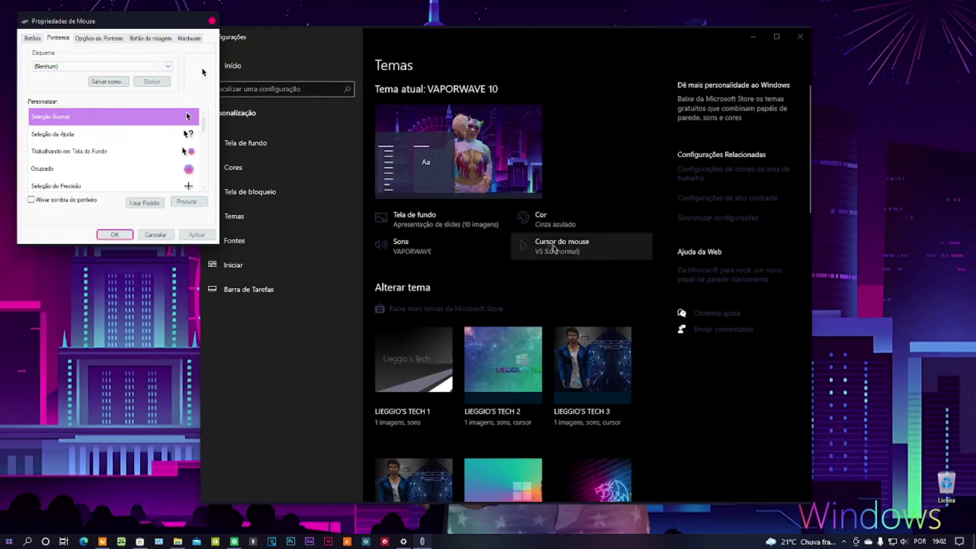
- Try the VS (with shadow) pointer scheme, replace it with VS 5.0 (normal), and confirm the mouse properties
{"action": "left_click", "coordinate": [168, 66]}
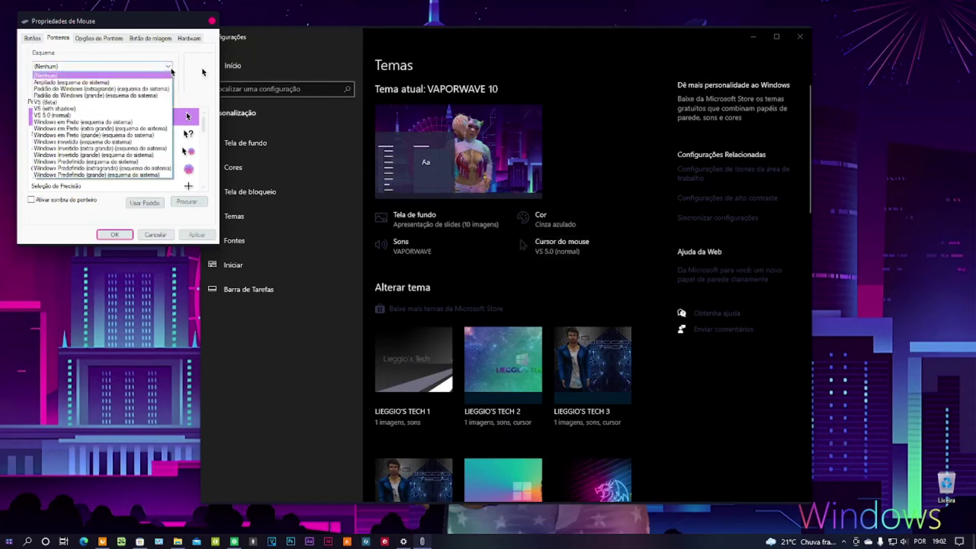
{"action": "left_click", "coordinate": [104, 110]}
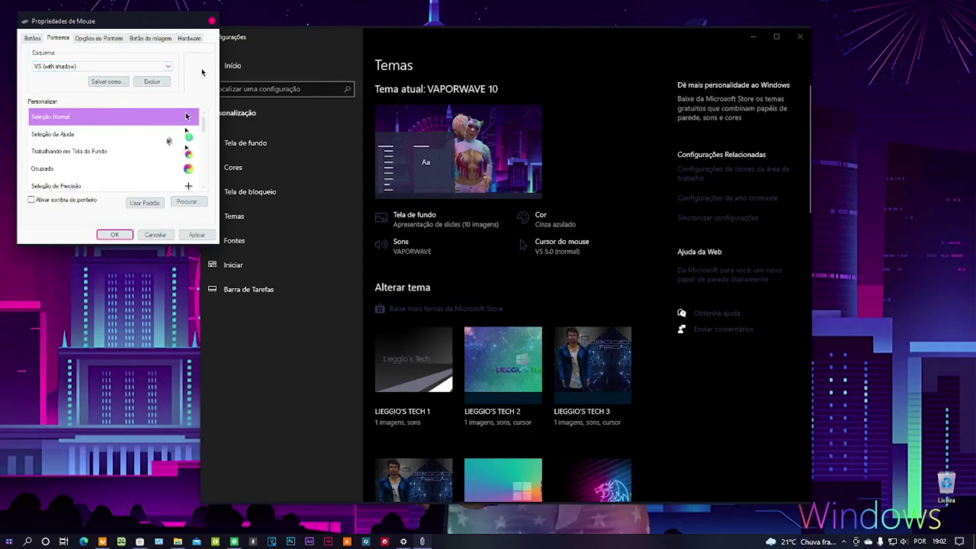
{"action": "left_click", "coordinate": [170, 67]}
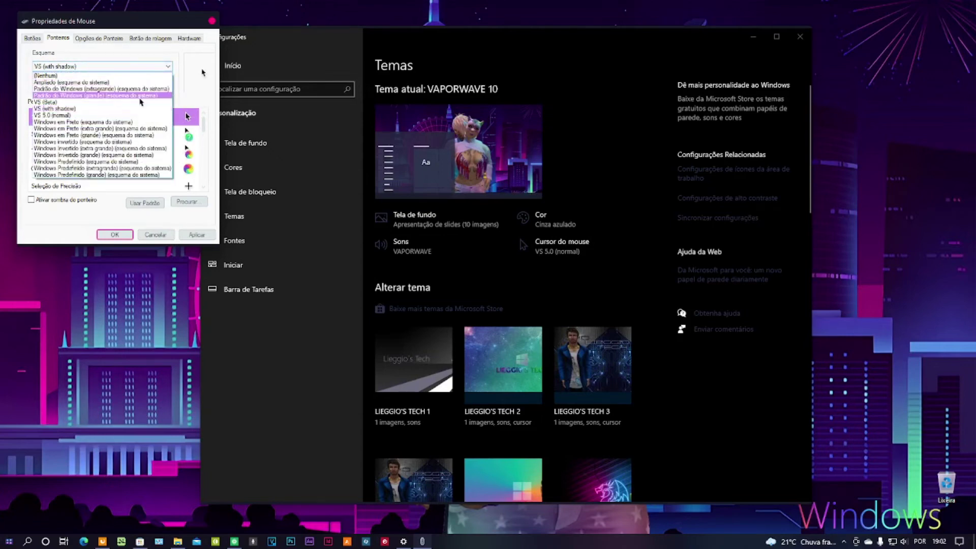
{"action": "left_click", "coordinate": [133, 116]}
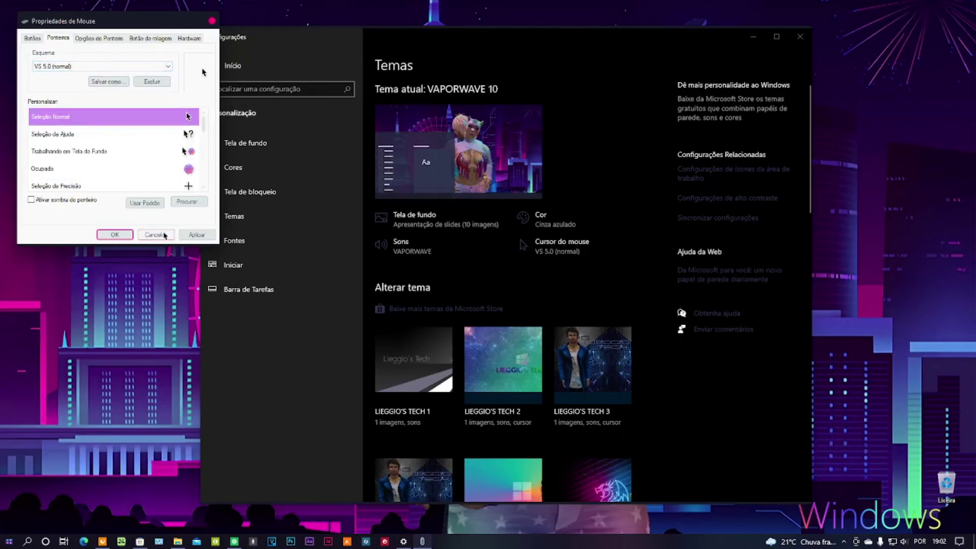
{"action": "left_click", "coordinate": [115, 234]}
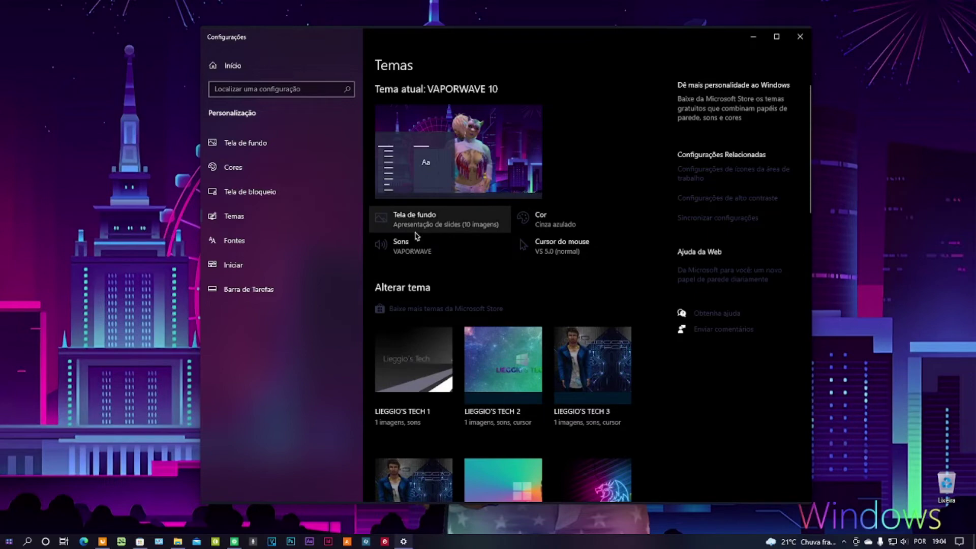
- Open the theme's sound settings, try the Paisagem sound scheme, look over its program events and cancel the changes
{"action": "left_click", "coordinate": [414, 255]}
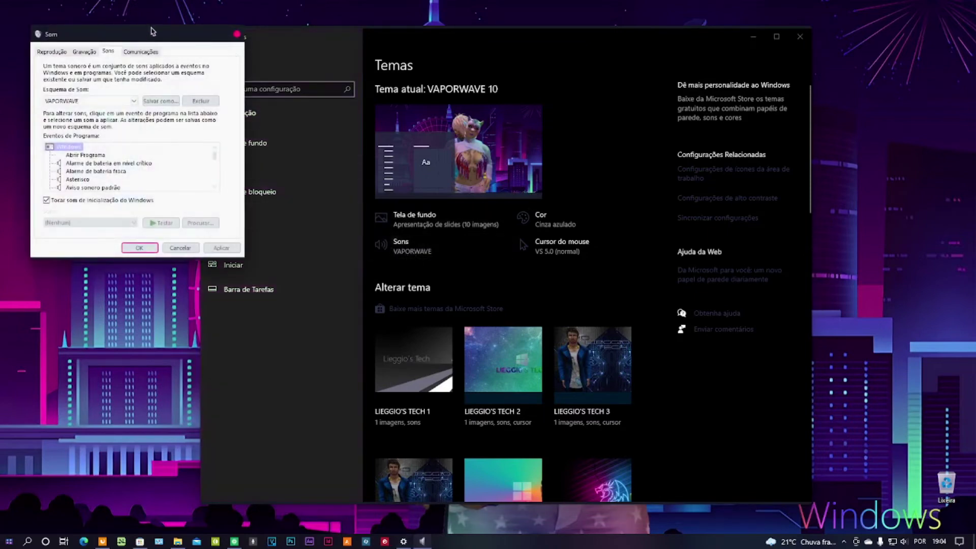
{"action": "left_click_drag", "start_coordinate": [147, 34], "coordinate": [222, 156]}
{"action": "left_click", "coordinate": [210, 224]}
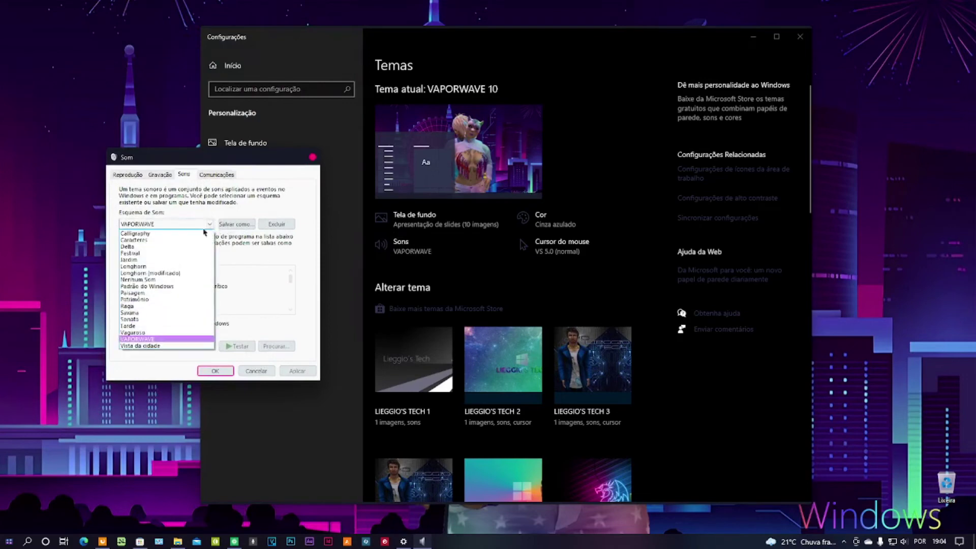
{"action": "left_click", "coordinate": [150, 296]}
{"action": "scroll", "coordinate": [192, 291], "scroll_direction": "down", "scroll_amount": 2}
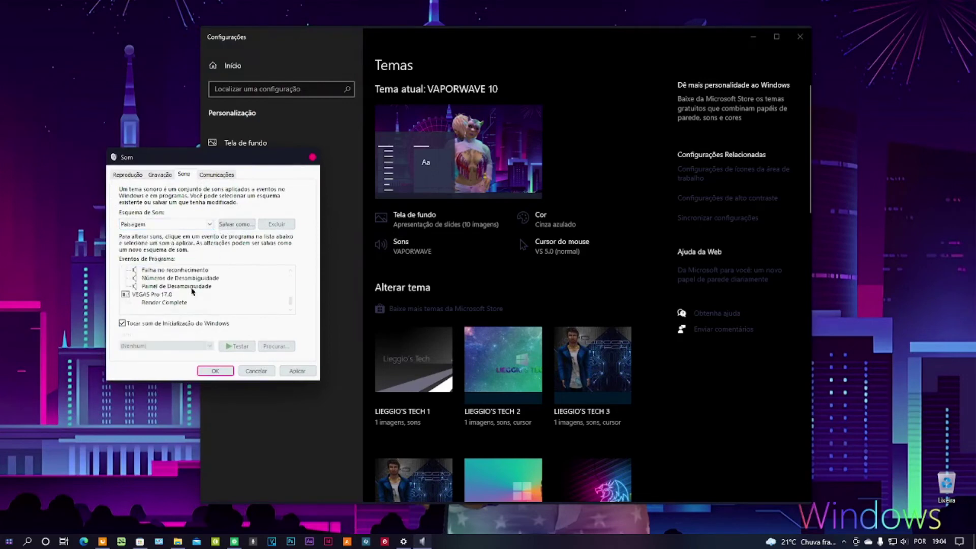
{"action": "scroll", "coordinate": [192, 291], "scroll_direction": "up", "scroll_amount": 2}
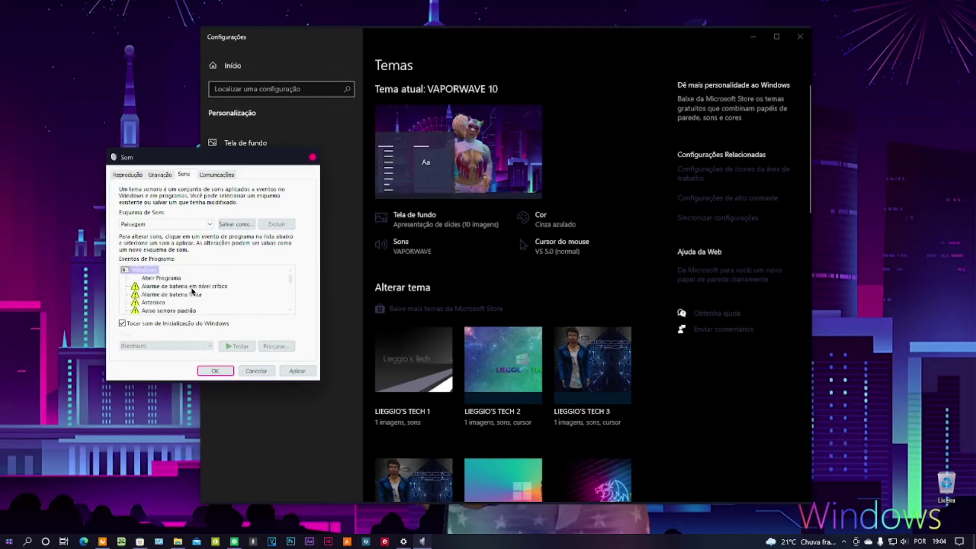
{"action": "left_click", "coordinate": [168, 224]}
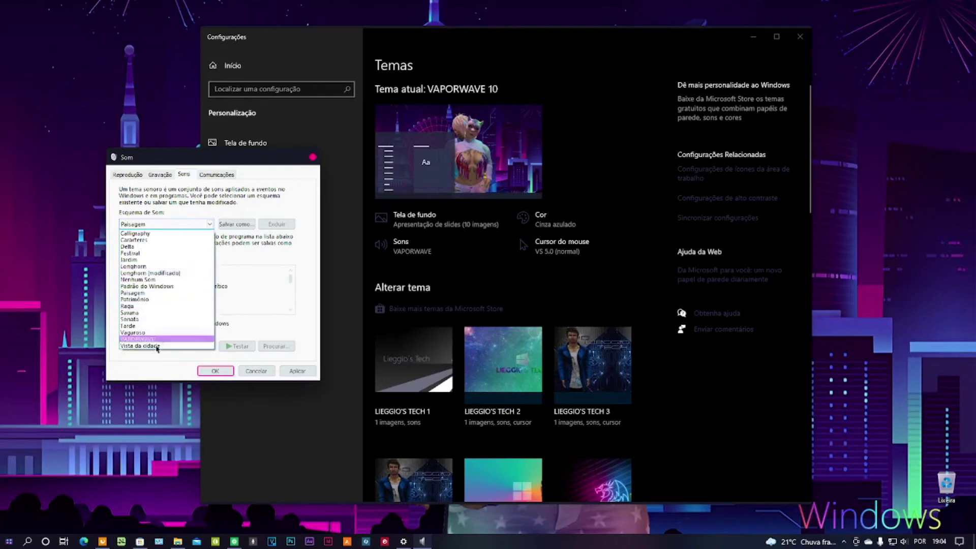
{"action": "left_click", "coordinate": [262, 375]}
{"action": "left_click", "coordinate": [262, 375]}
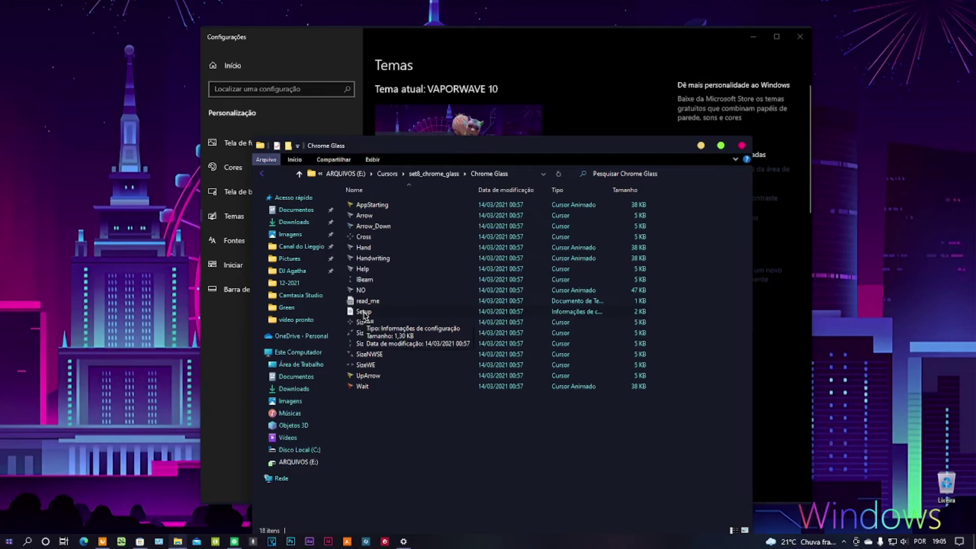
- Go to Disco Local (C:) > Windows > Media in File Explorer to view where the system sounds are stored
{"action": "left_click", "coordinate": [301, 450]}
{"action": "double_click", "coordinate": [395, 301]}
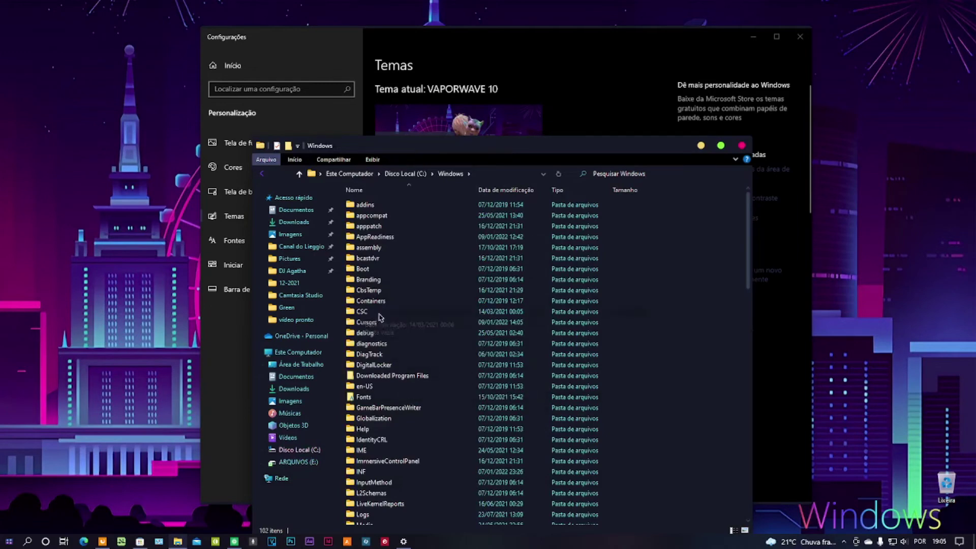
{"action": "left_click", "coordinate": [368, 494]}
{"action": "key", "text": "m"}
{"action": "double_click", "coordinate": [378, 204]}
{"action": "scroll", "coordinate": [401, 352], "scroll_direction": "down", "scroll_amount": 20}
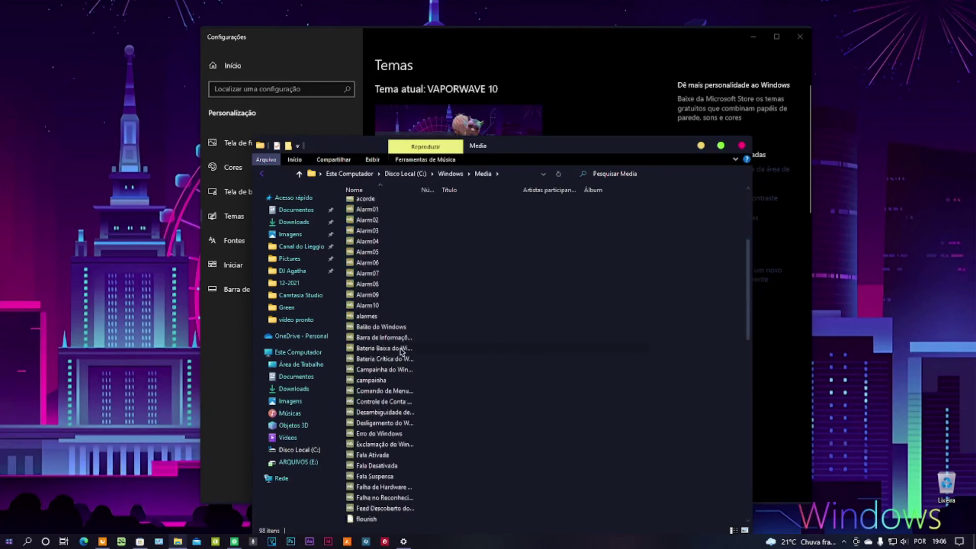
- Look through the sound scheme folders and individual sound files in the Media folder
{"action": "scroll", "coordinate": [402, 350], "scroll_direction": "up", "scroll_amount": 15}
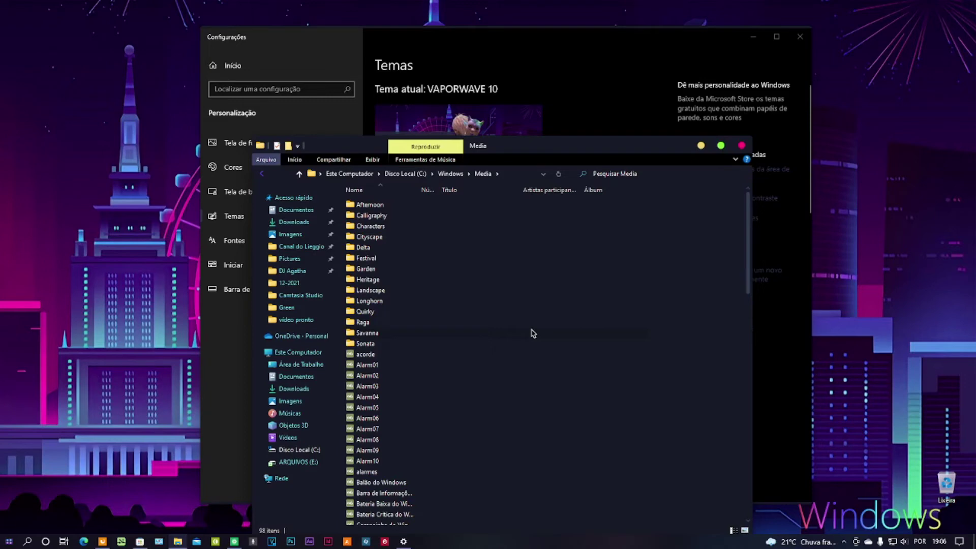
{"action": "scroll", "coordinate": [532, 333], "scroll_direction": "down", "scroll_amount": 10}
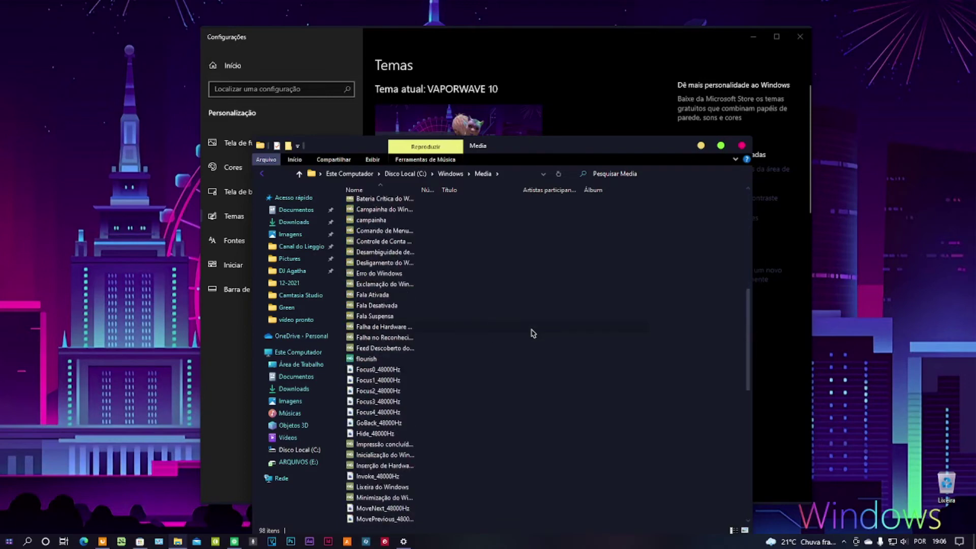
{"action": "scroll", "coordinate": [533, 330], "scroll_direction": "down", "scroll_amount": 10}
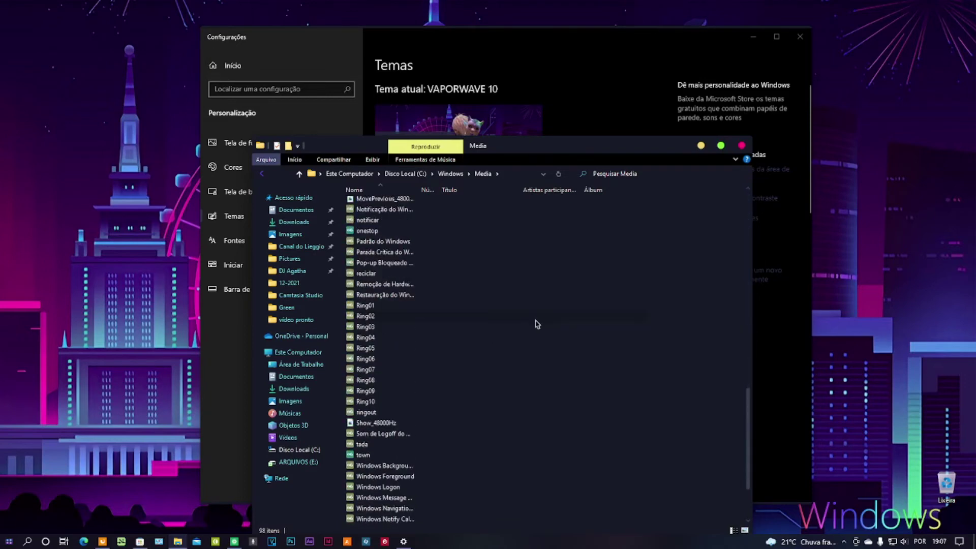
{"action": "scroll", "coordinate": [536, 324], "scroll_direction": "down", "scroll_amount": 3}
{"action": "scroll", "coordinate": [536, 324], "scroll_direction": "up", "scroll_amount": 12}
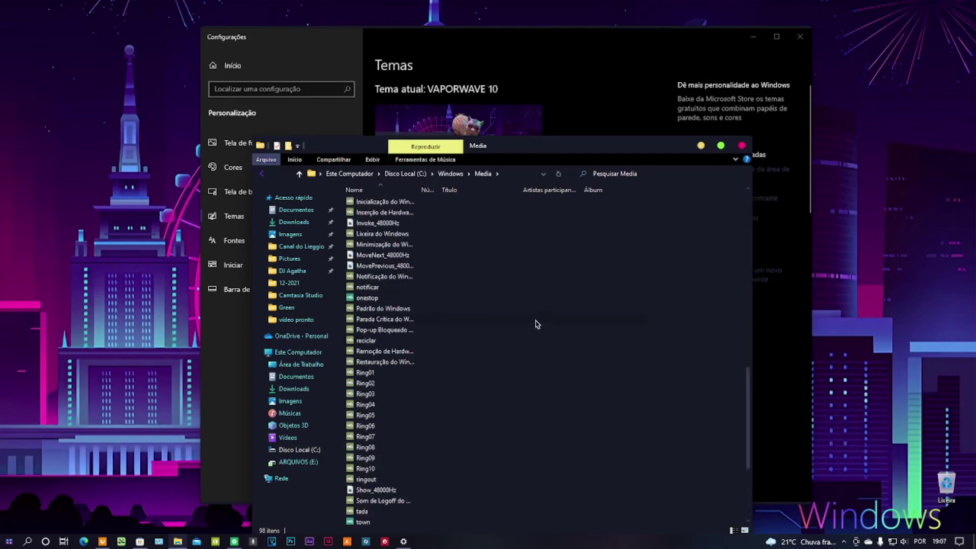
{"action": "scroll", "coordinate": [537, 323], "scroll_direction": "up", "scroll_amount": 7}
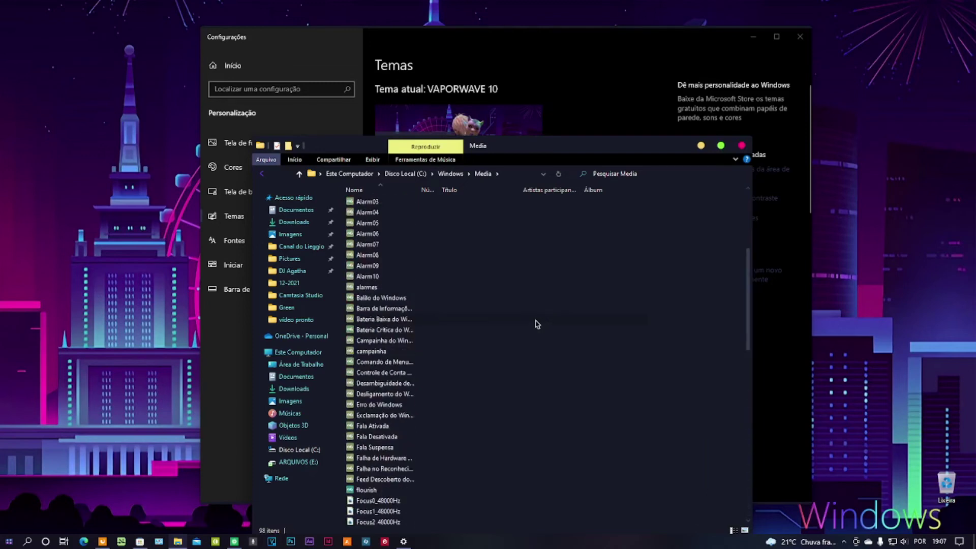
{"action": "scroll", "coordinate": [537, 324], "scroll_direction": "up", "scroll_amount": 4}
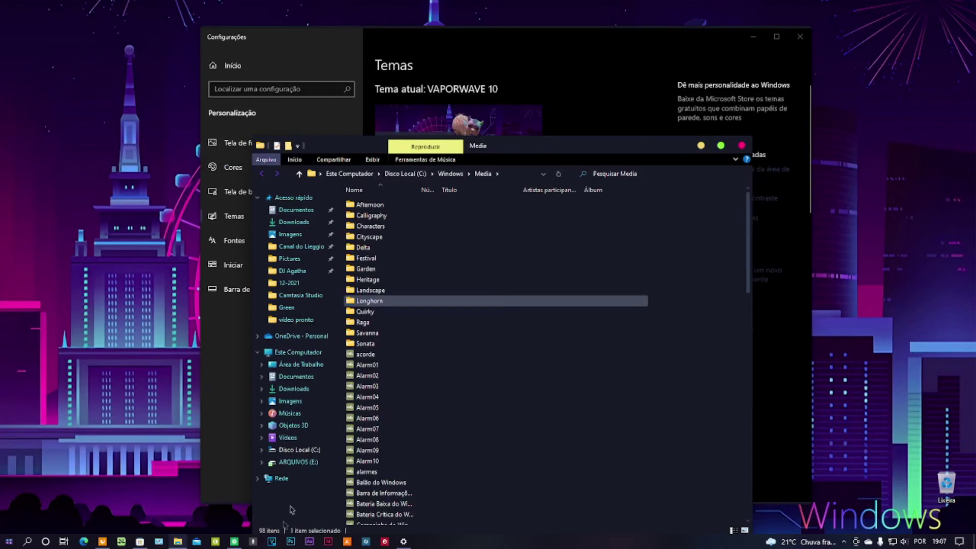
- View the ARQUIVOS (E:) drive, return to the Media folder and minimize File Explorer
{"action": "left_click", "coordinate": [298, 461]}
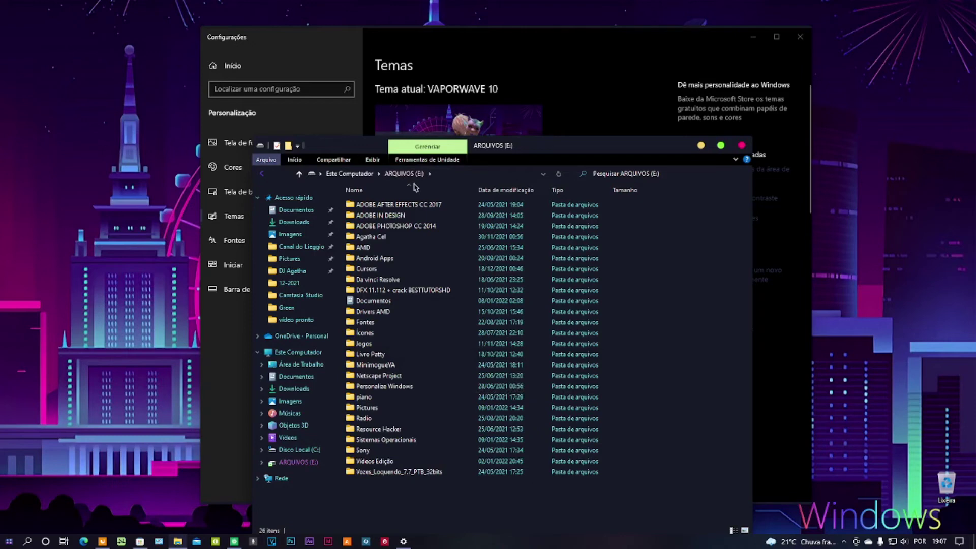
{"action": "left_click", "coordinate": [261, 174]}
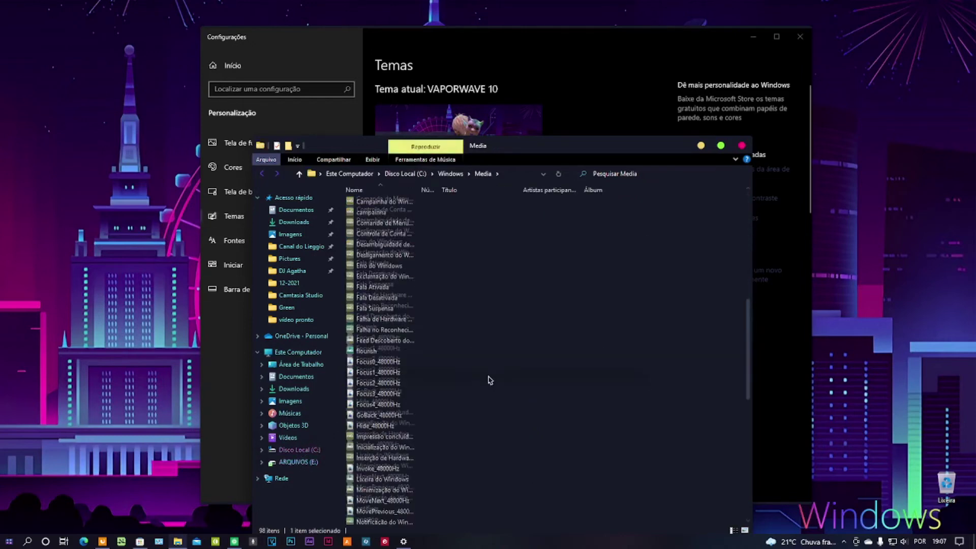
{"action": "scroll", "coordinate": [490, 380], "scroll_direction": "up", "scroll_amount": 1}
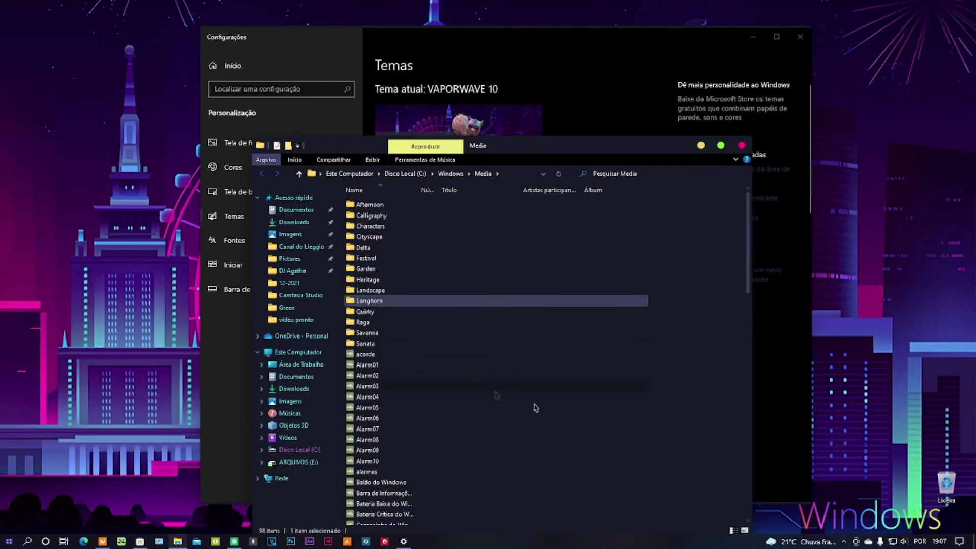
{"action": "left_click", "coordinate": [701, 146]}
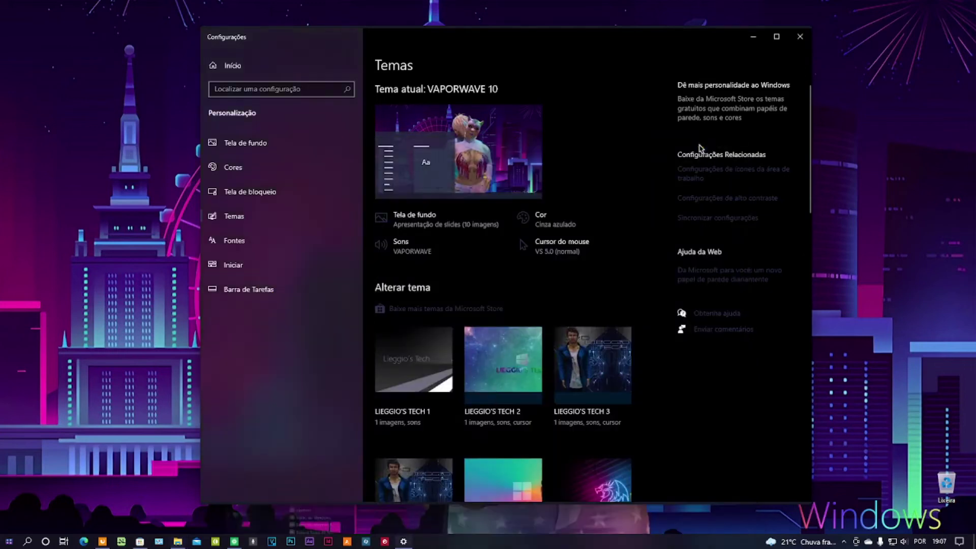
- Reopen the theme's sound settings and view the list of sound schemes
{"action": "left_click", "coordinate": [421, 246]}
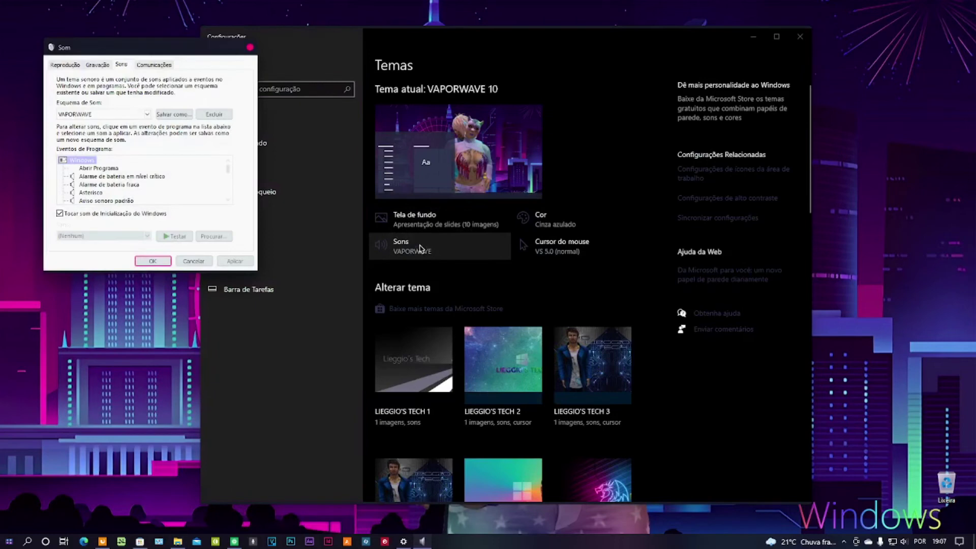
{"action": "left_click_drag", "start_coordinate": [156, 53], "coordinate": [267, 162]}
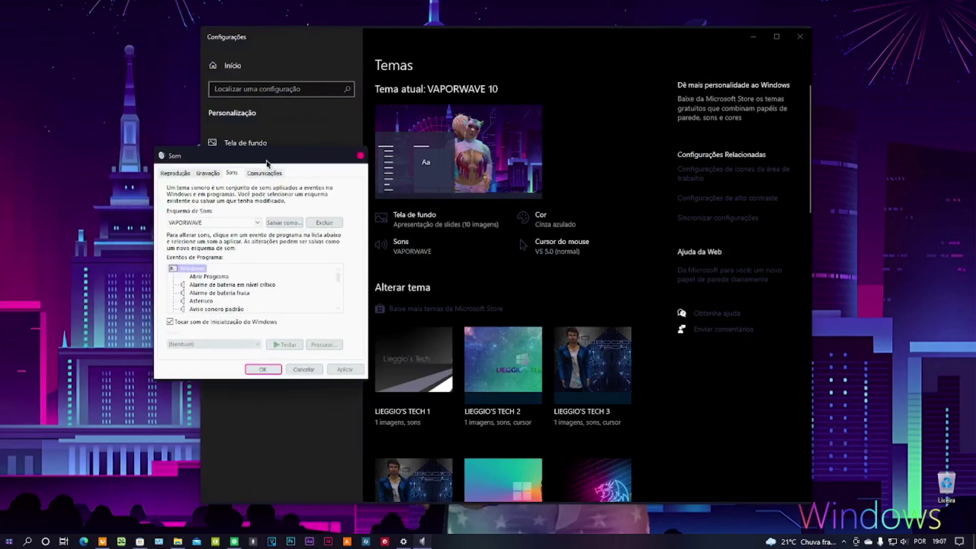
{"action": "left_click", "coordinate": [257, 222]}
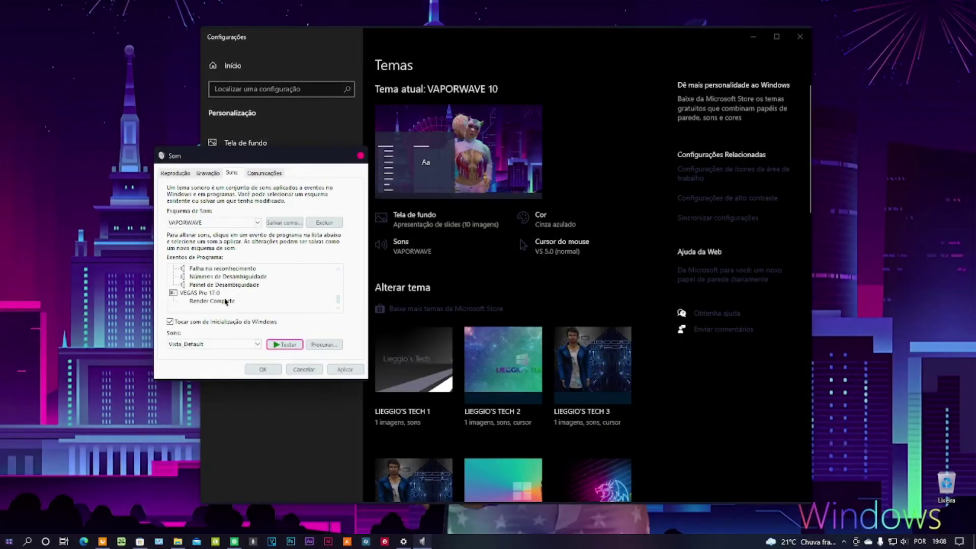
- Assign the Vista_MailBeep sound to the Render Complete event of VEGAS Pro 17.0, test it and confirm the sound settings
{"action": "left_click", "coordinate": [225, 301]}
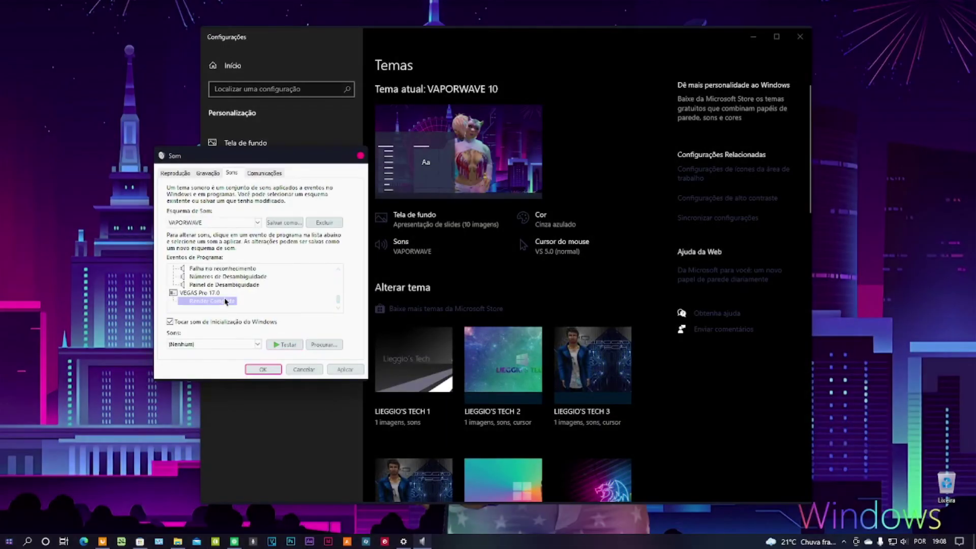
{"action": "left_click", "coordinate": [257, 347]}
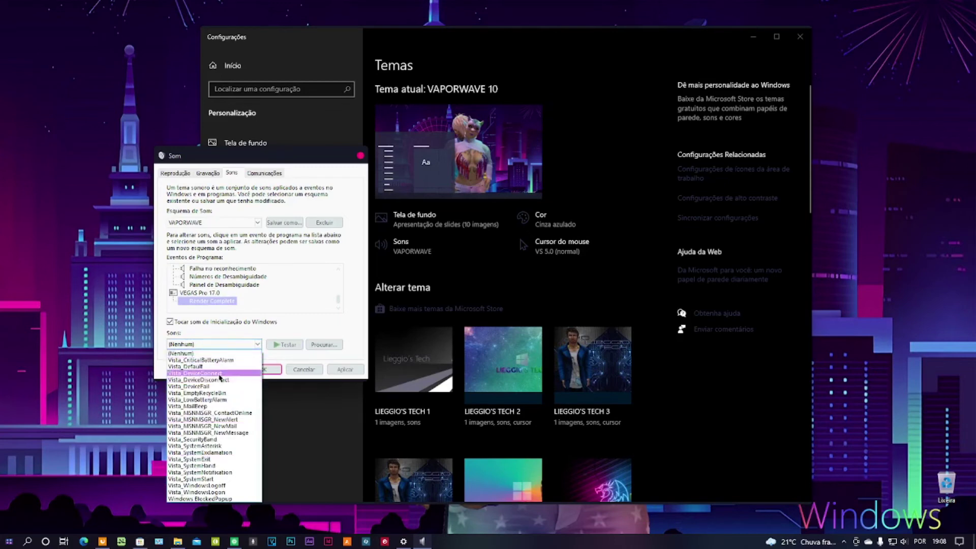
{"action": "left_click", "coordinate": [220, 406]}
{"action": "left_click", "coordinate": [275, 345]}
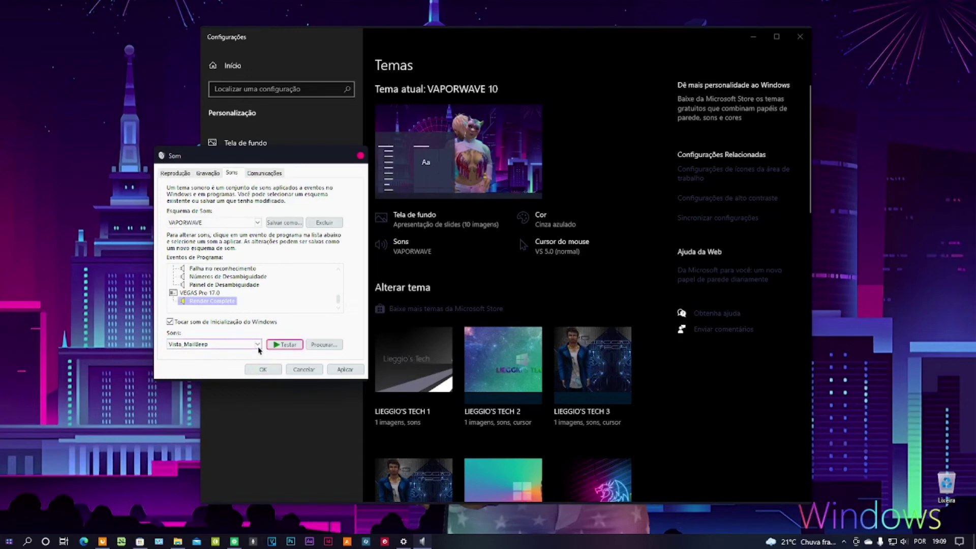
{"action": "left_click", "coordinate": [258, 345]}
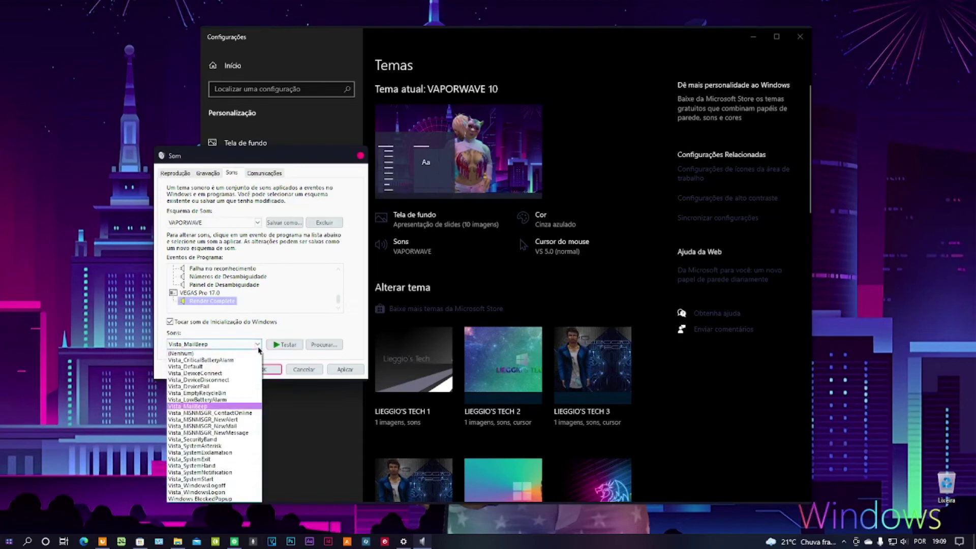
{"action": "left_click", "coordinate": [258, 347]}
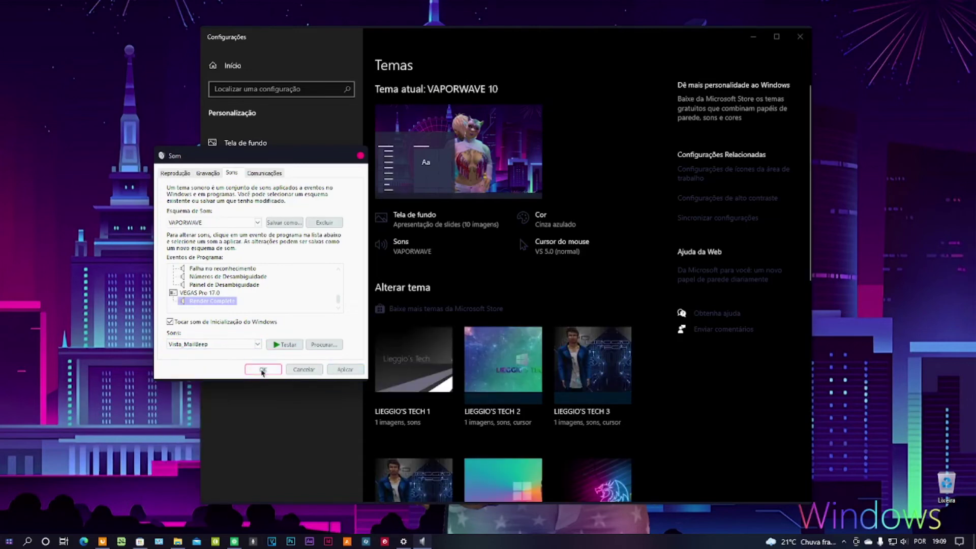
{"action": "left_click", "coordinate": [262, 370]}
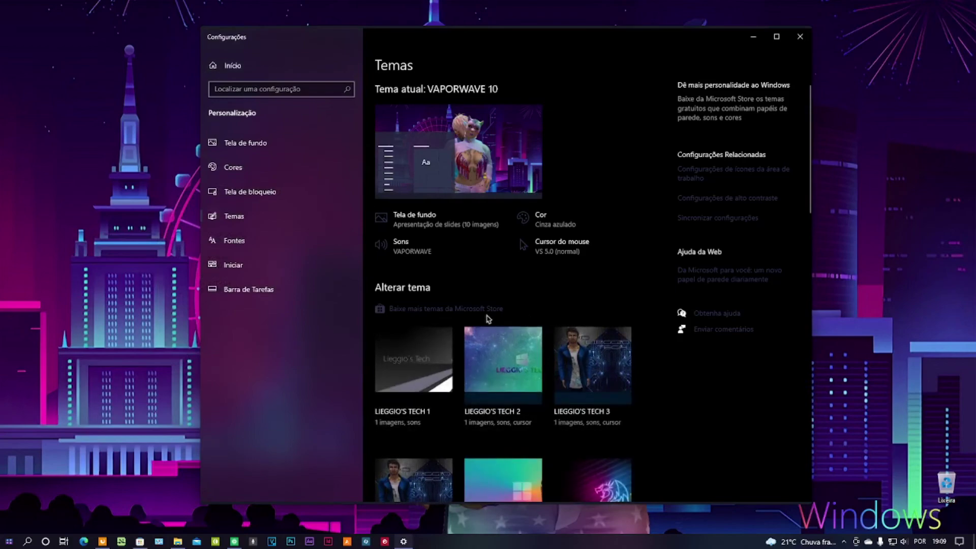
- Look through the installed themes in the Temas settings
{"action": "scroll", "coordinate": [495, 292], "scroll_direction": "down", "scroll_amount": 10}
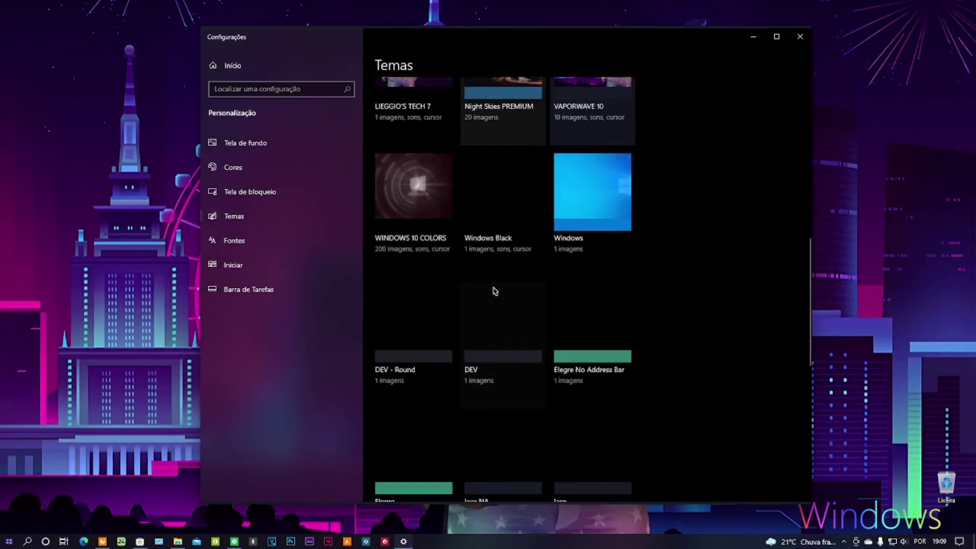
{"action": "scroll", "coordinate": [496, 292], "scroll_direction": "up", "scroll_amount": 10}
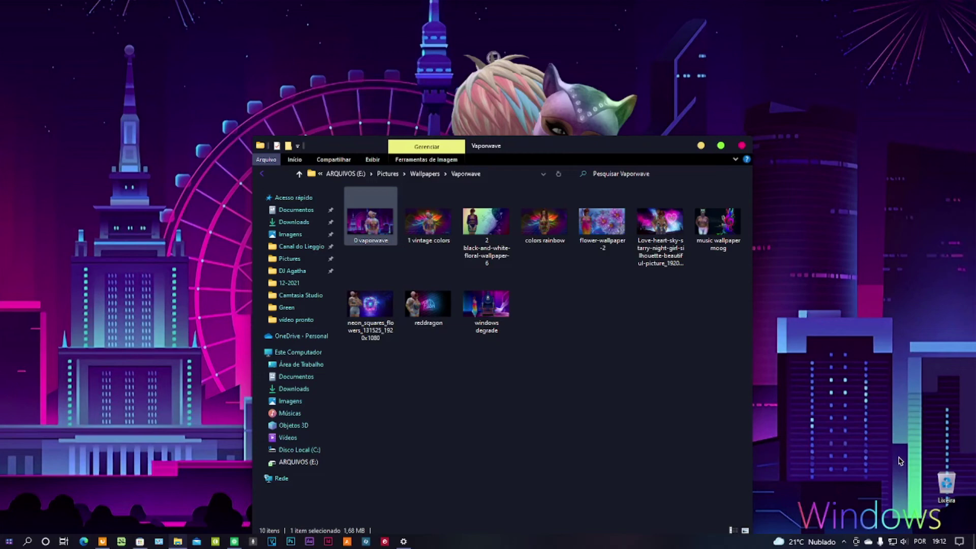
- Go to the Personalize Windows folder on ARQUIVOS (E:) and select the Personalize Windows application
{"action": "left_click", "coordinate": [304, 354]}
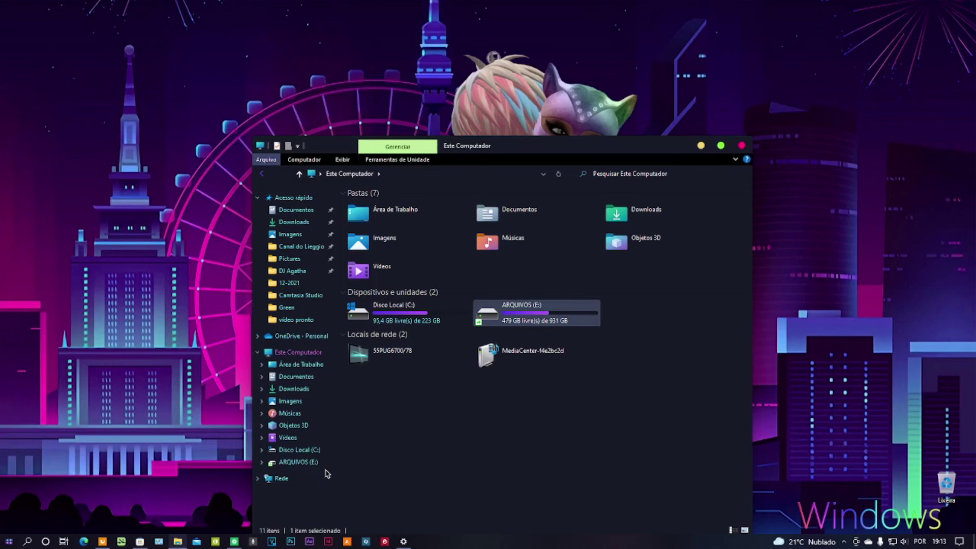
{"action": "left_click", "coordinate": [300, 462]}
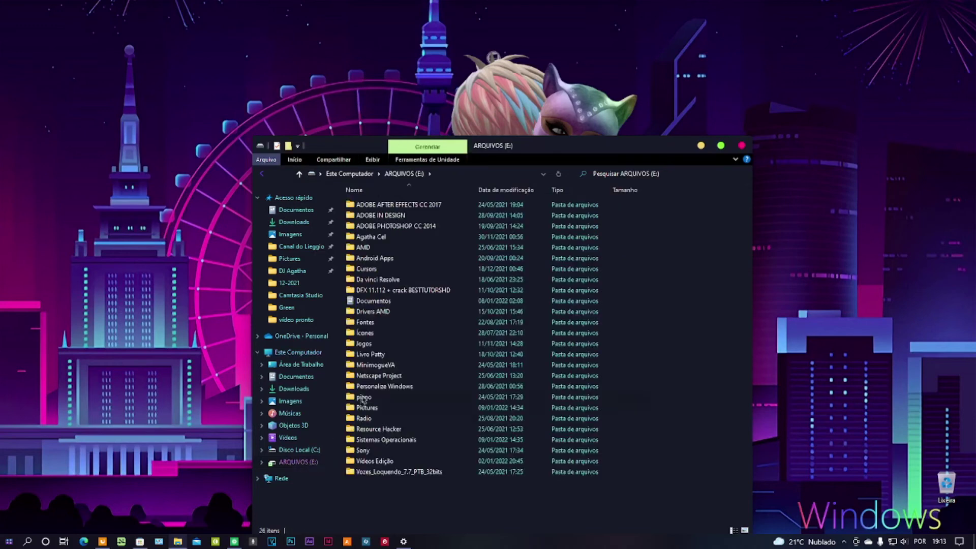
{"action": "double_click", "coordinate": [401, 387]}
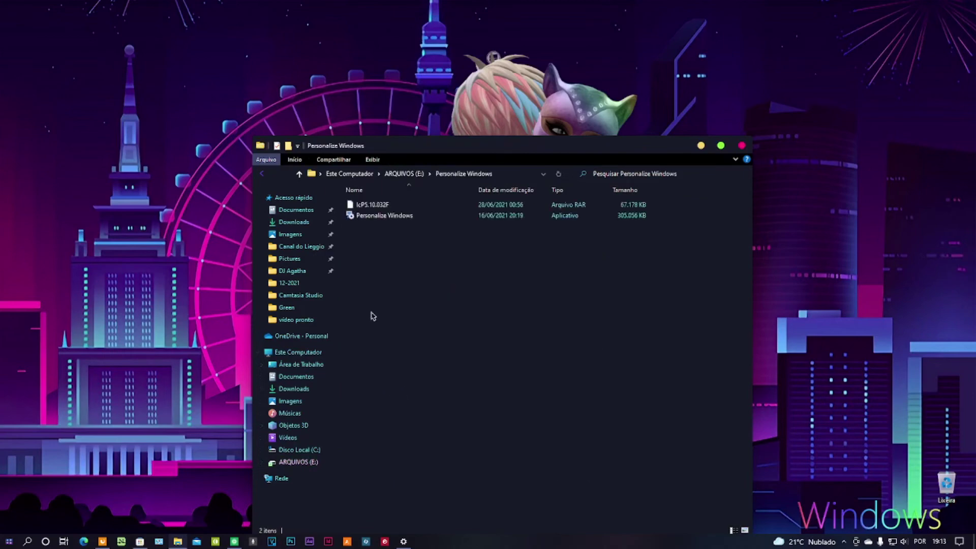
{"action": "key", "text": "p"}
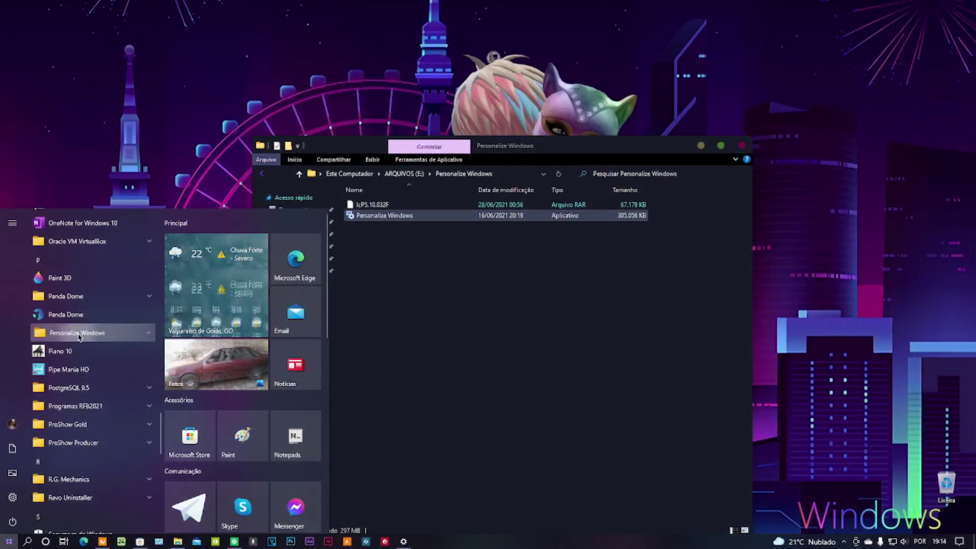
- Launch the installed Personalize Windows program and open its Ipack Icones folder
{"action": "left_click", "coordinate": [82, 332]}
{"action": "left_click", "coordinate": [94, 355]}
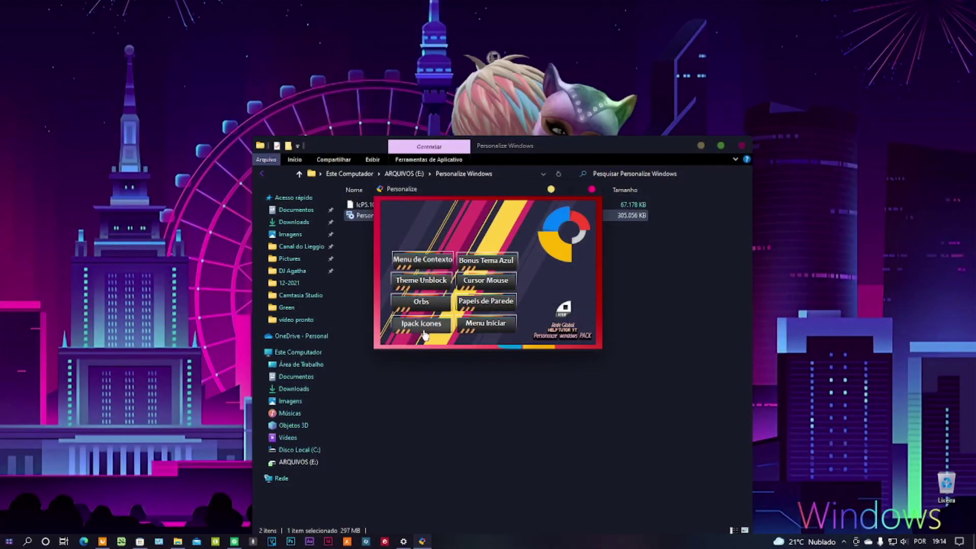
{"action": "left_click", "coordinate": [424, 330]}
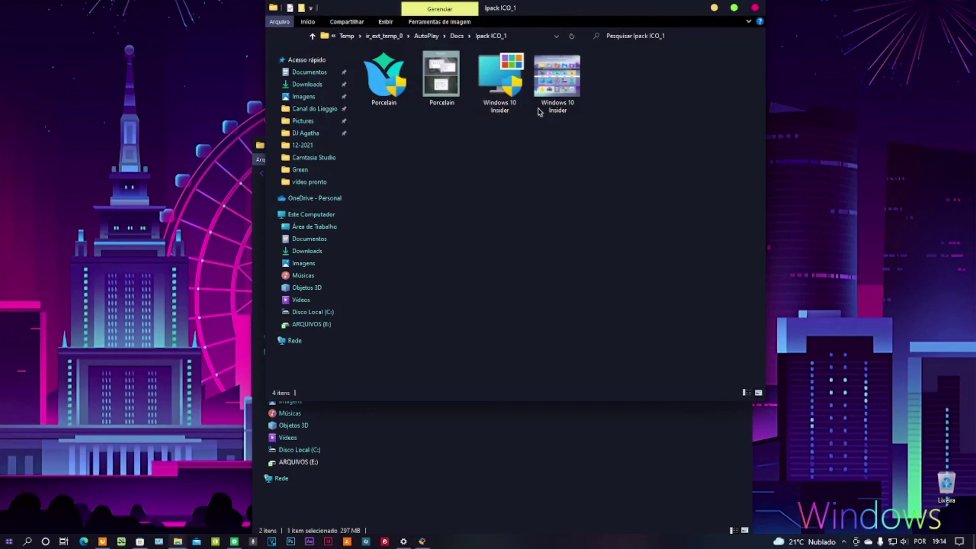
- Select the Windows 10 Insider preview image, and close the Ipack ICO_1 folder and the Personalize program
{"action": "mouse_move", "coordinate": [519, 116]}
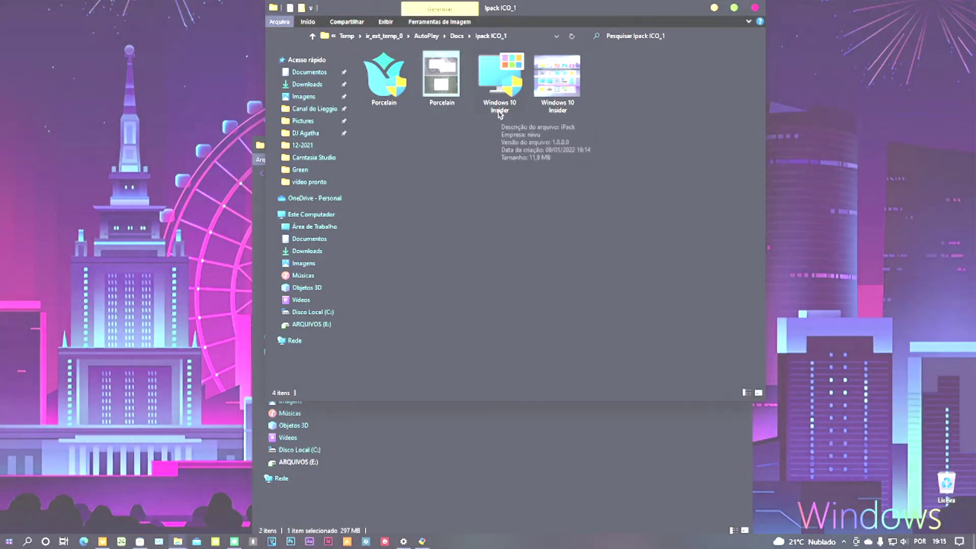
{"action": "left_click", "coordinate": [558, 79]}
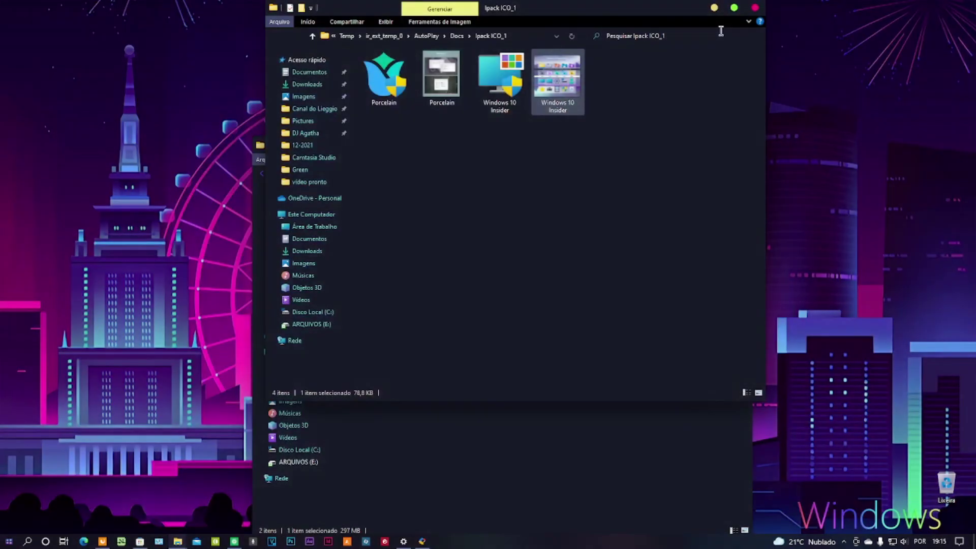
{"action": "left_click_drag", "start_coordinate": [687, 9], "coordinate": [683, 210]}
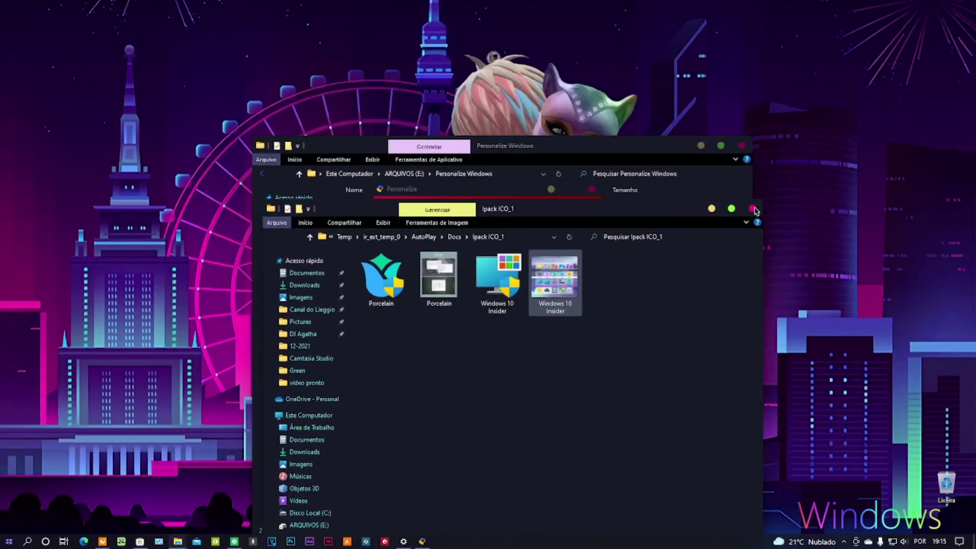
{"action": "left_click", "coordinate": [752, 208]}
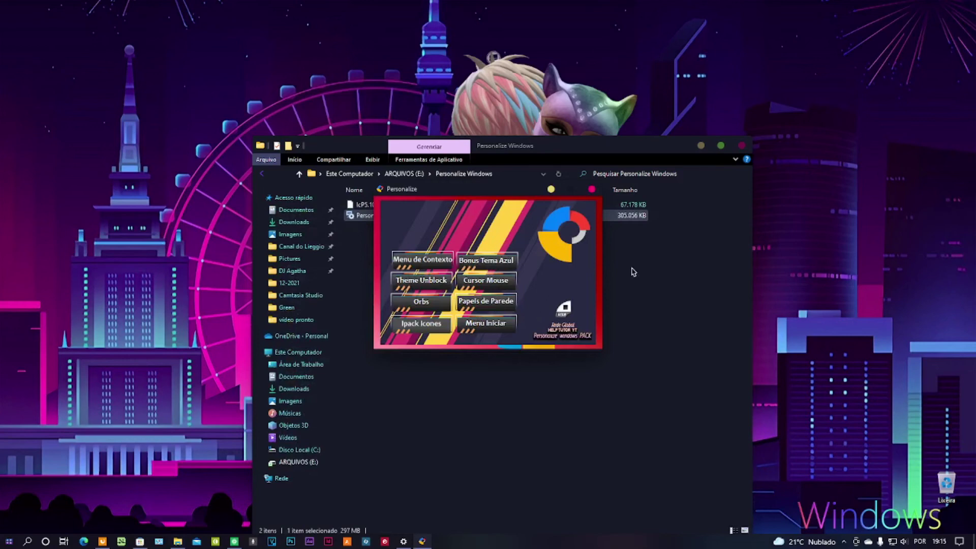
{"action": "left_click", "coordinate": [592, 191]}
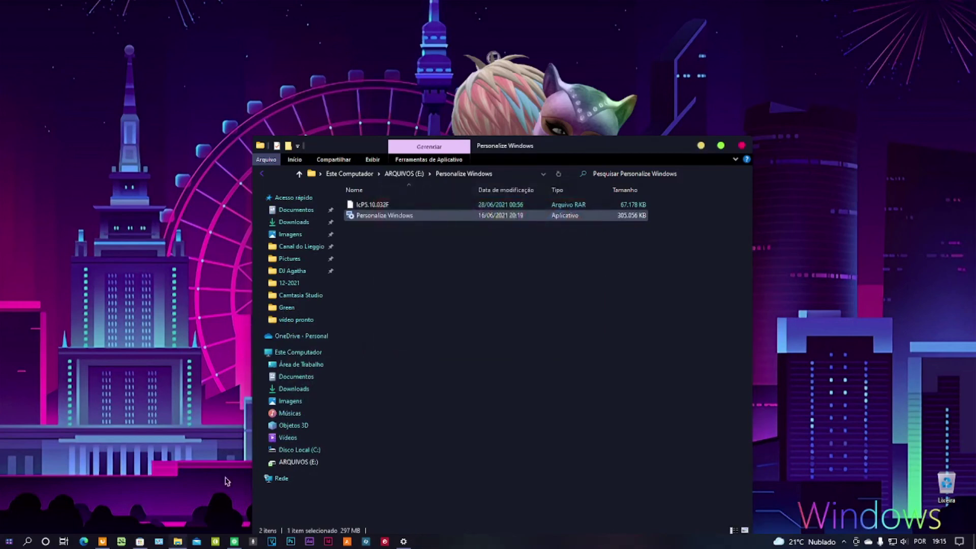
- Switch to the Firefox browser and review the UXTheme Patcher page, including its Icon Pack Maker and Theme Pack Maker downloads
{"action": "left_click", "coordinate": [102, 542]}
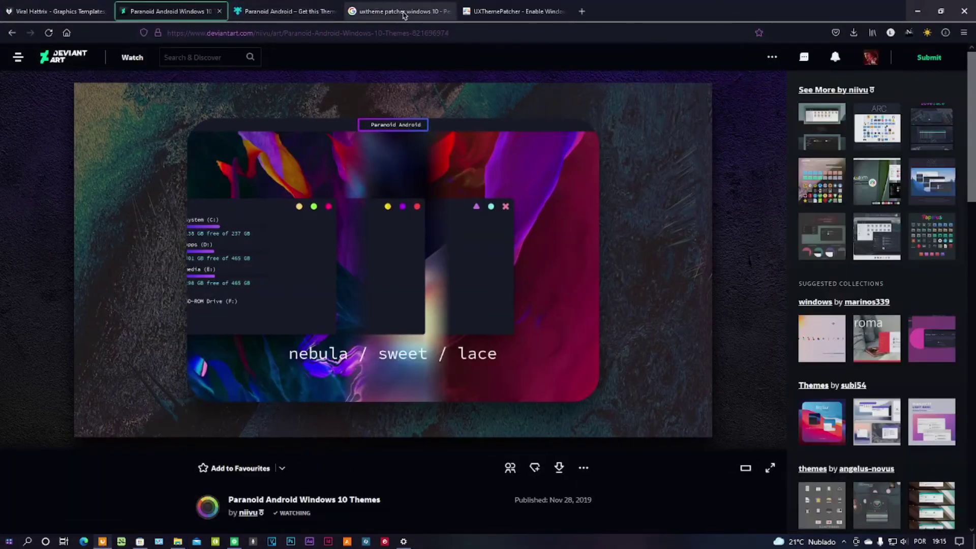
{"action": "left_click", "coordinate": [515, 15]}
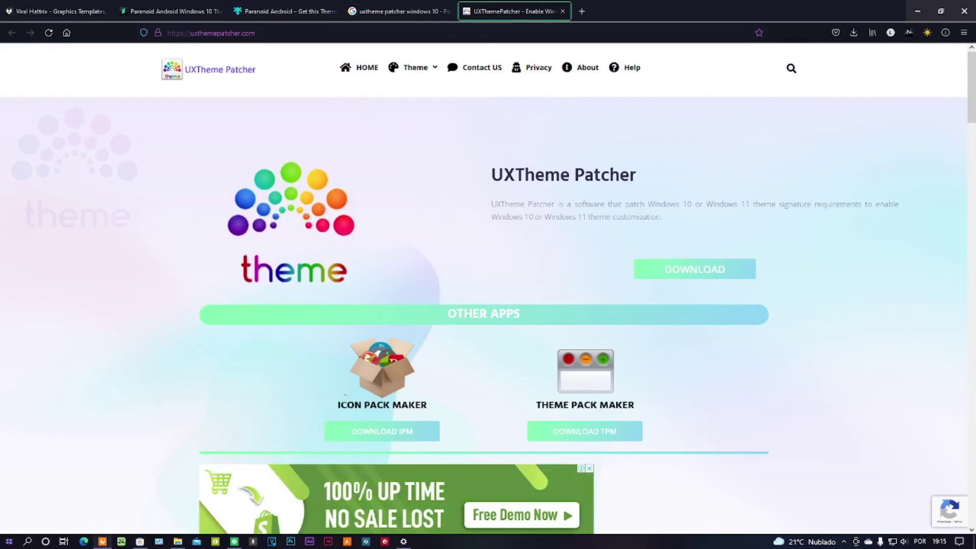
{"action": "scroll", "coordinate": [389, 396], "scroll_direction": "down", "scroll_amount": 7}
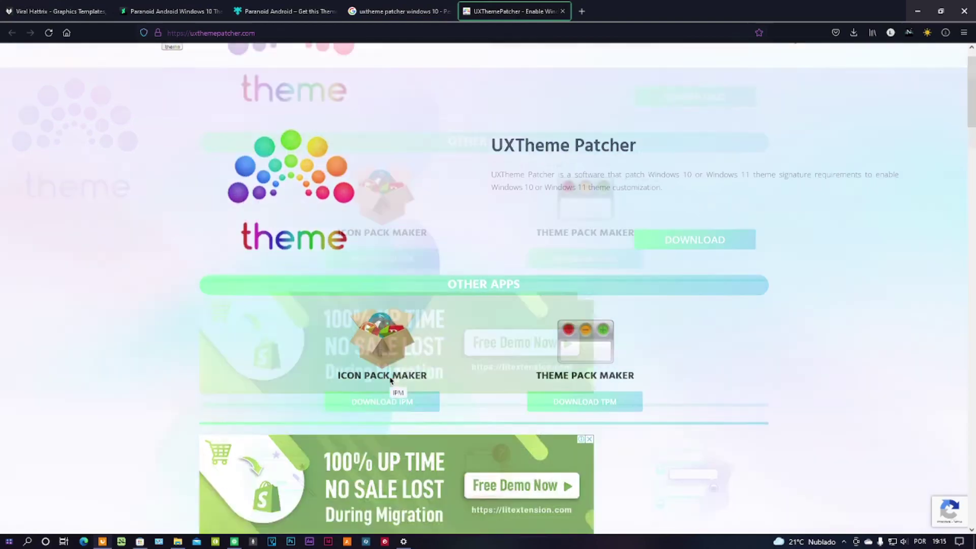
{"action": "scroll", "coordinate": [389, 380], "scroll_direction": "up", "scroll_amount": 7}
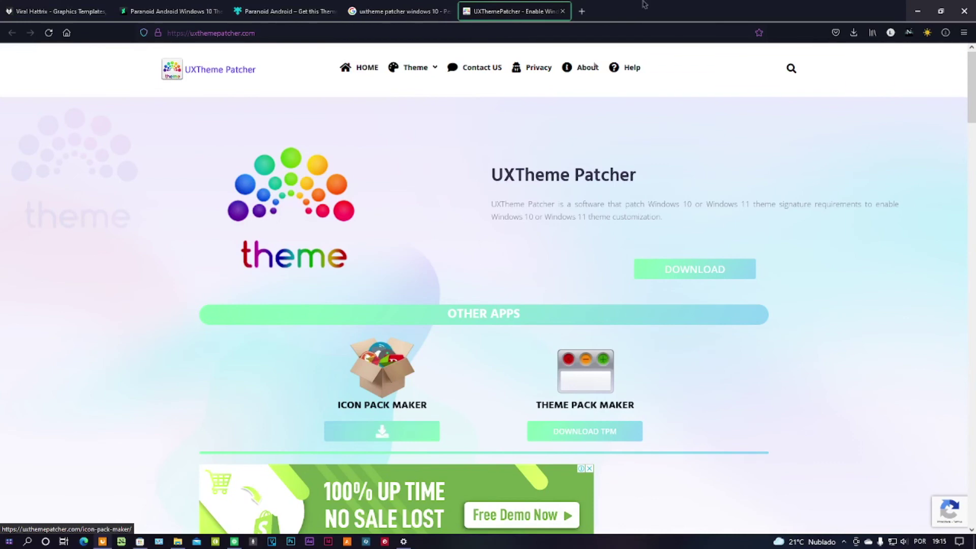
{"action": "mouse_move", "coordinate": [409, 74]}
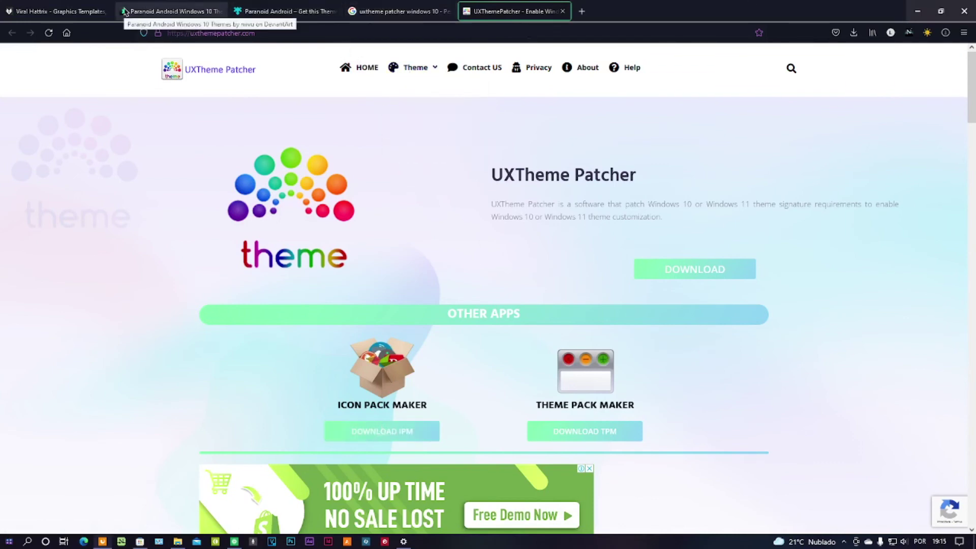
- Revisit the Paranoid Android theme page on DeviantArt, the Google results for uxtheme patcher windows 10 and the UXThemePatcher site
{"action": "left_click", "coordinate": [125, 11]}
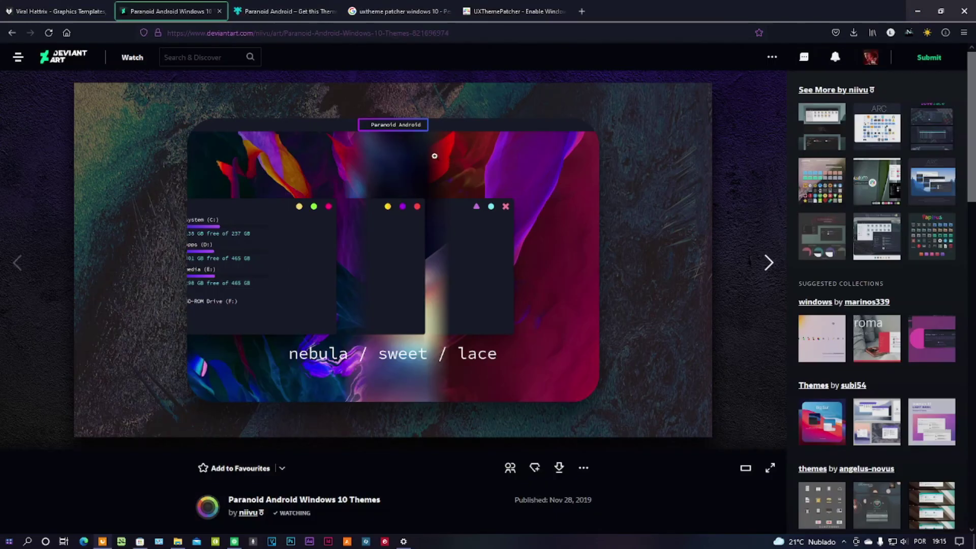
{"action": "left_click", "coordinate": [387, 11]}
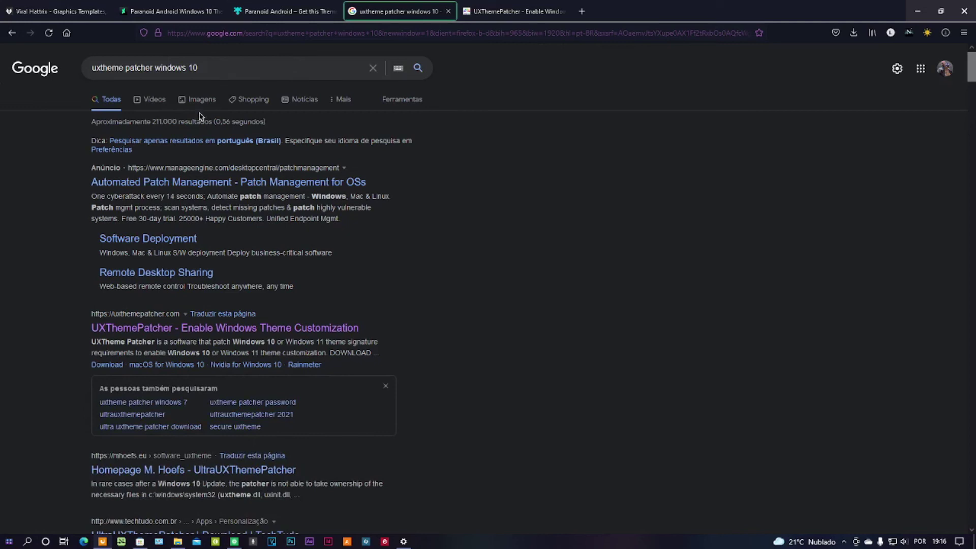
{"action": "left_click", "coordinate": [514, 11]}
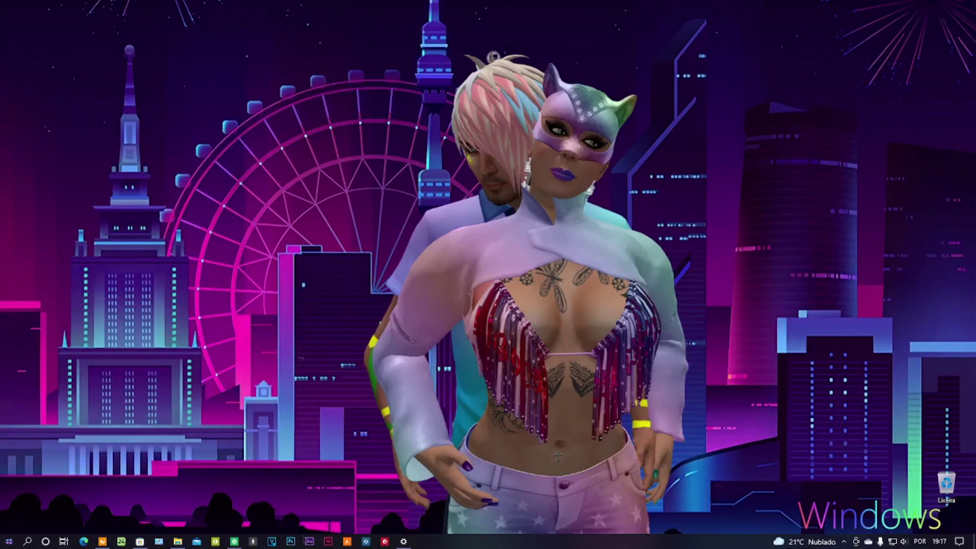
- Switch to the AIMP music player
{"action": "left_click", "coordinate": [348, 542]}
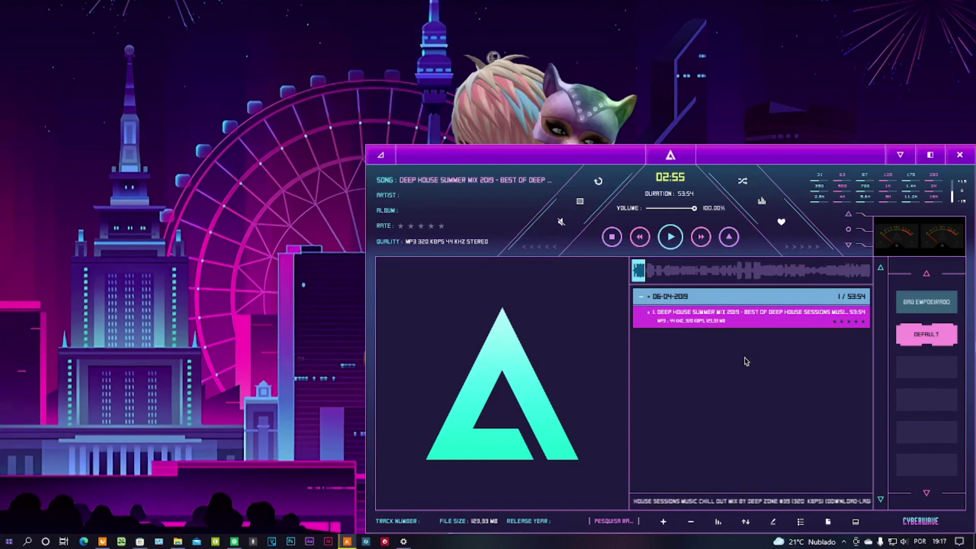